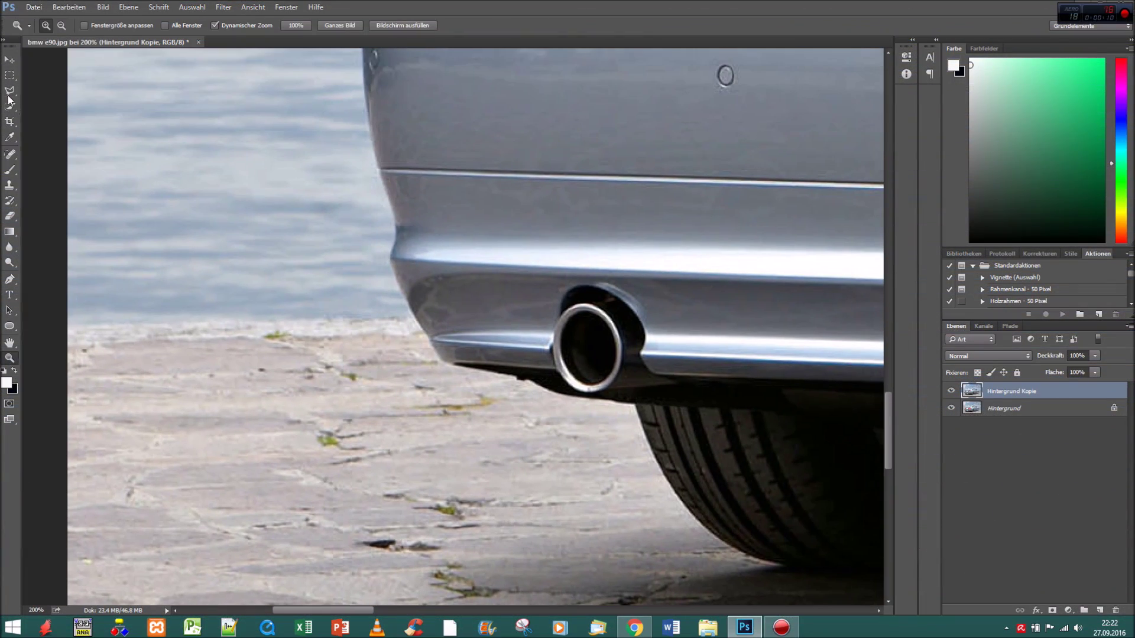
# Trace the rear bumper's lower edge toward the second exhaust with the Polygonal Lasso.
pyautogui.click(9, 92)
pyautogui.click(59, 372)
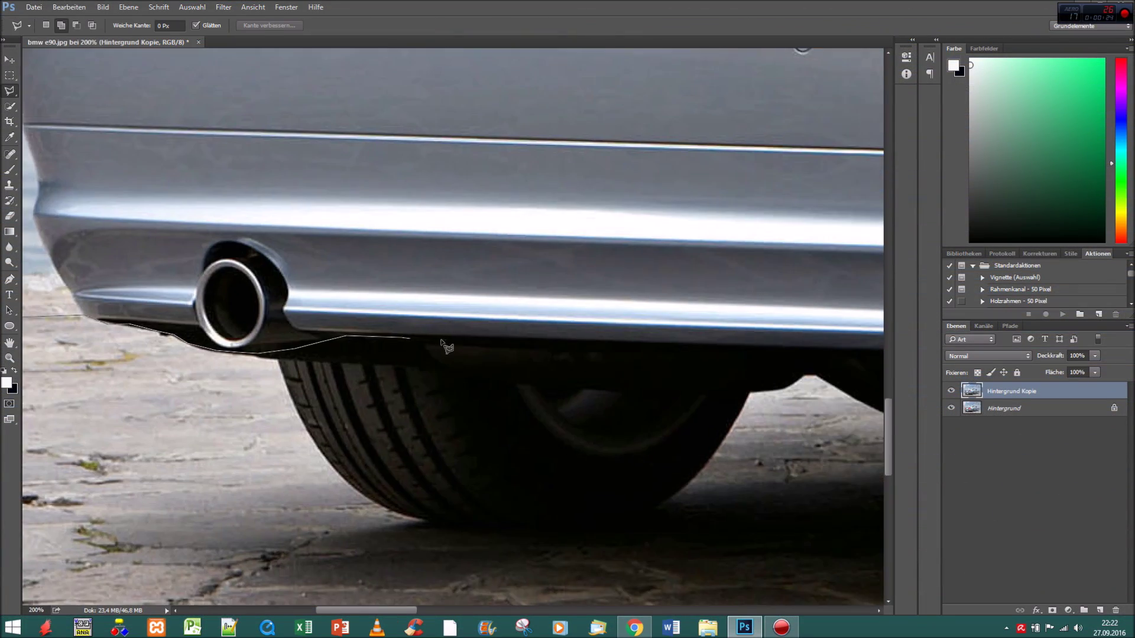
pyautogui.moveTo(676, 394); pyautogui.dragTo(547, 332)
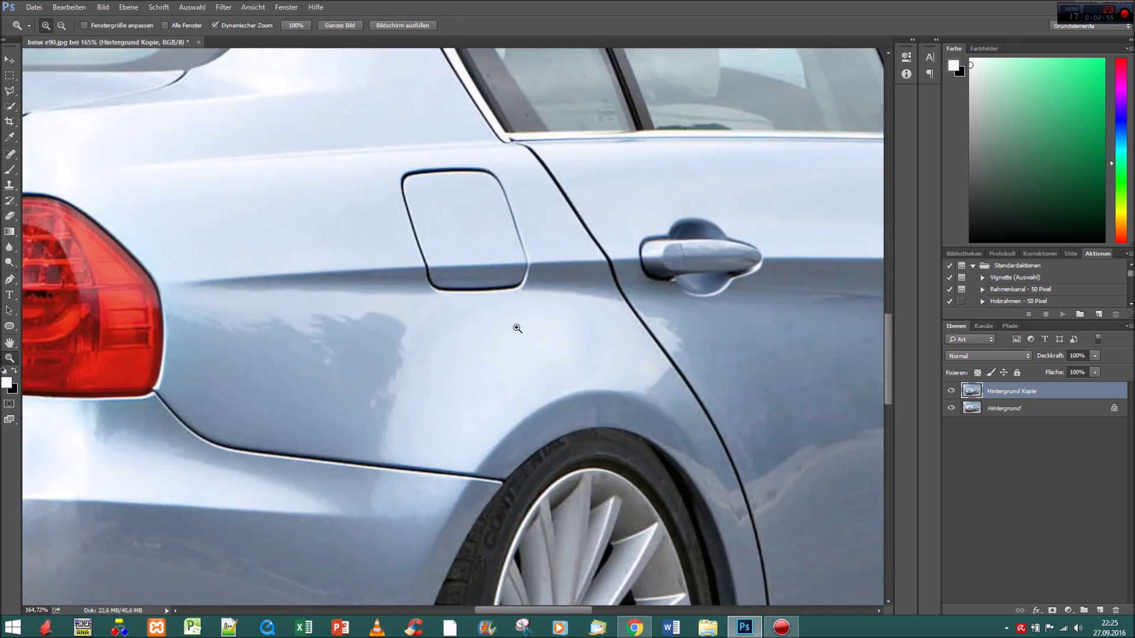
# Heal away the 335i badge from the trunk lid.
pyautogui.moveTo(513, 321); pyautogui.dragTo(658, 344)
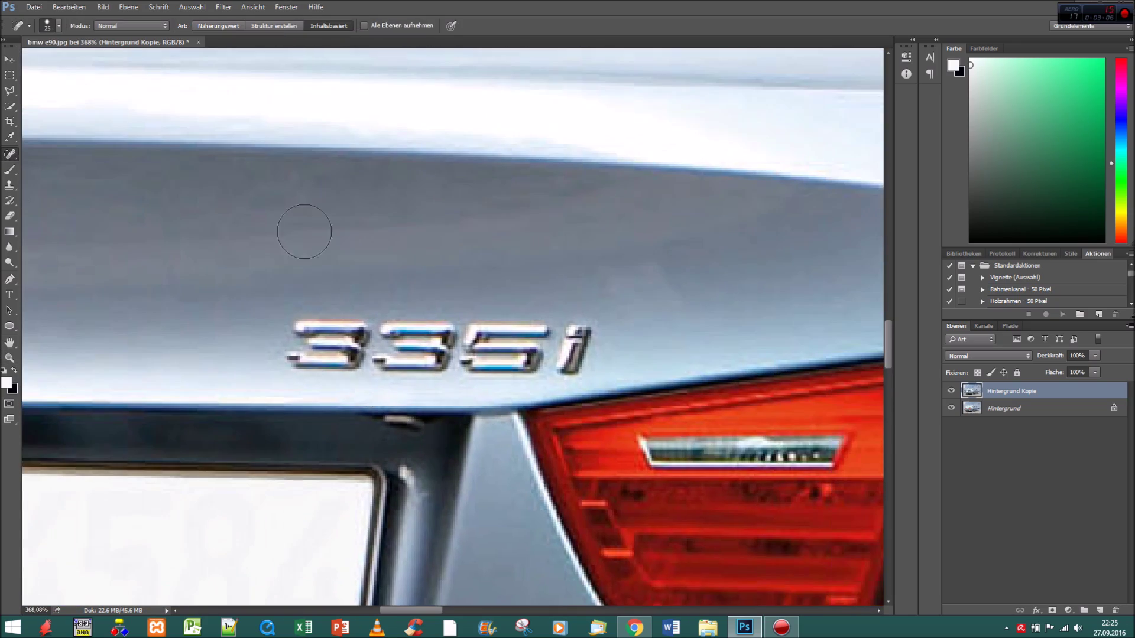
pyautogui.moveTo(266, 331); pyautogui.dragTo(597, 337)
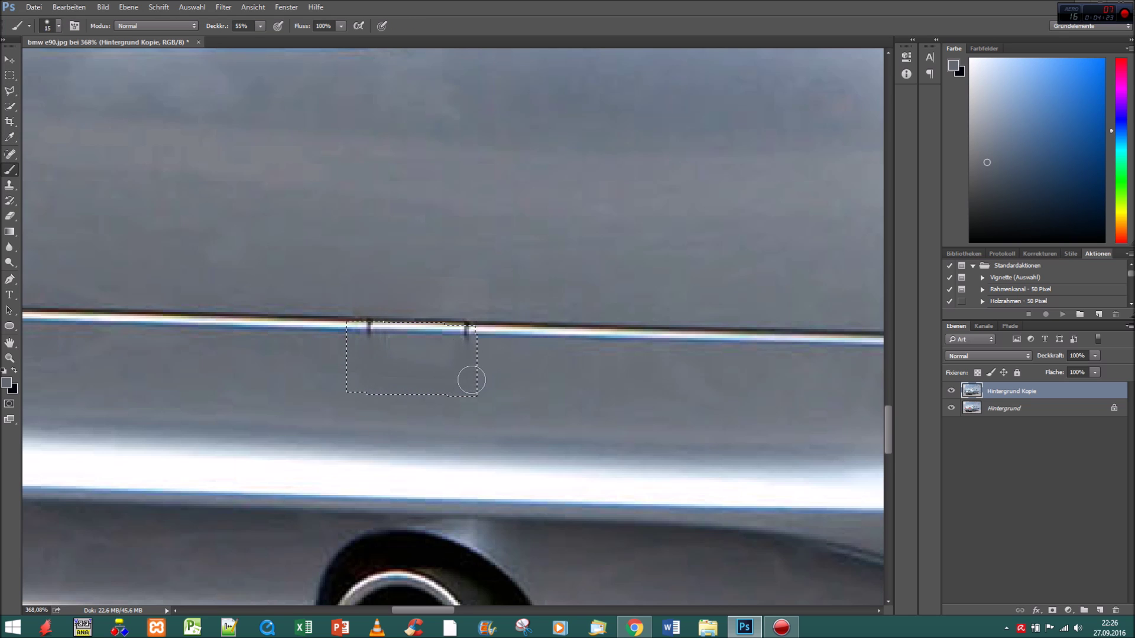
pyautogui.scroll(4, 326, 340)
# Repaint the chrome side strip in sampled chrome colour with a small brush, then deselect.
pyautogui.keyDown('alt'); pyautogui.click(391, 298); pyautogui.keyUp('alt')
pyautogui.press('[')
pyautogui.press('[')
pyautogui.press('[')
pyautogui.moveTo(600, 305); pyautogui.dragTo(451, 291)
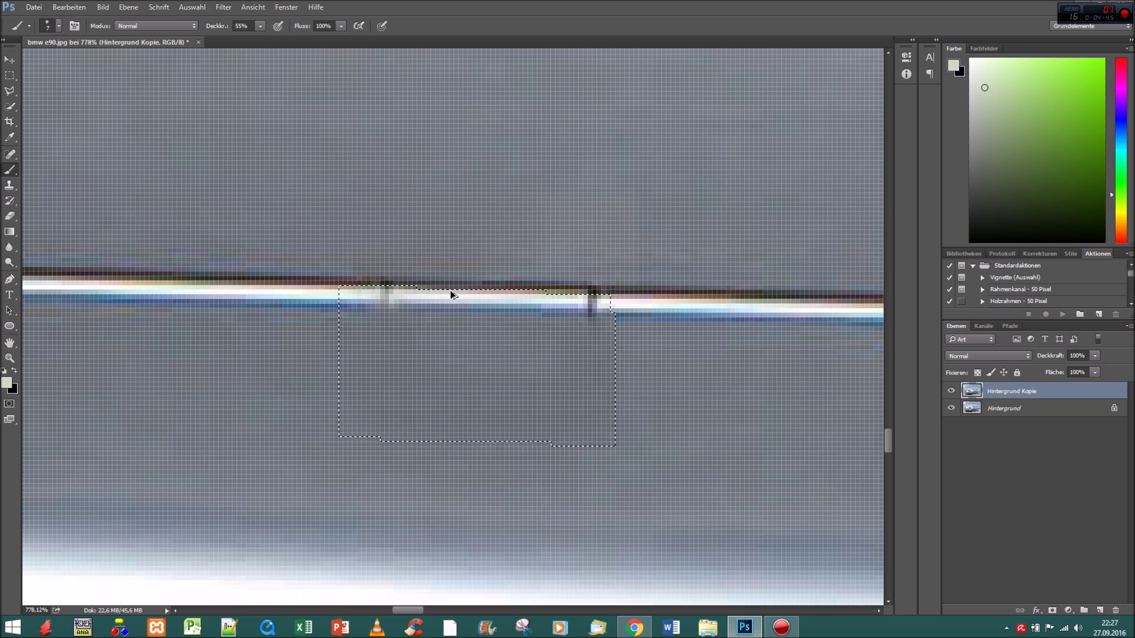
pyautogui.rightClick(450, 294)
pyautogui.click(192, 7)
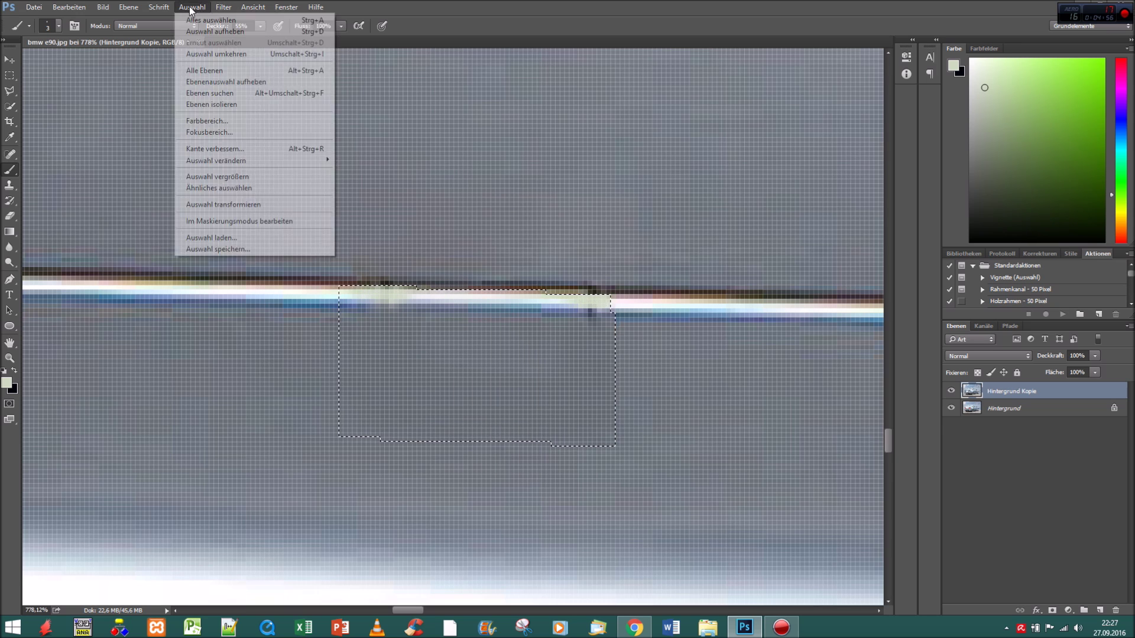
pyautogui.click(201, 29)
pyautogui.press('z')
pyautogui.scroll(-8, 363, 362)
pyautogui.scroll(-5, 368, 352)
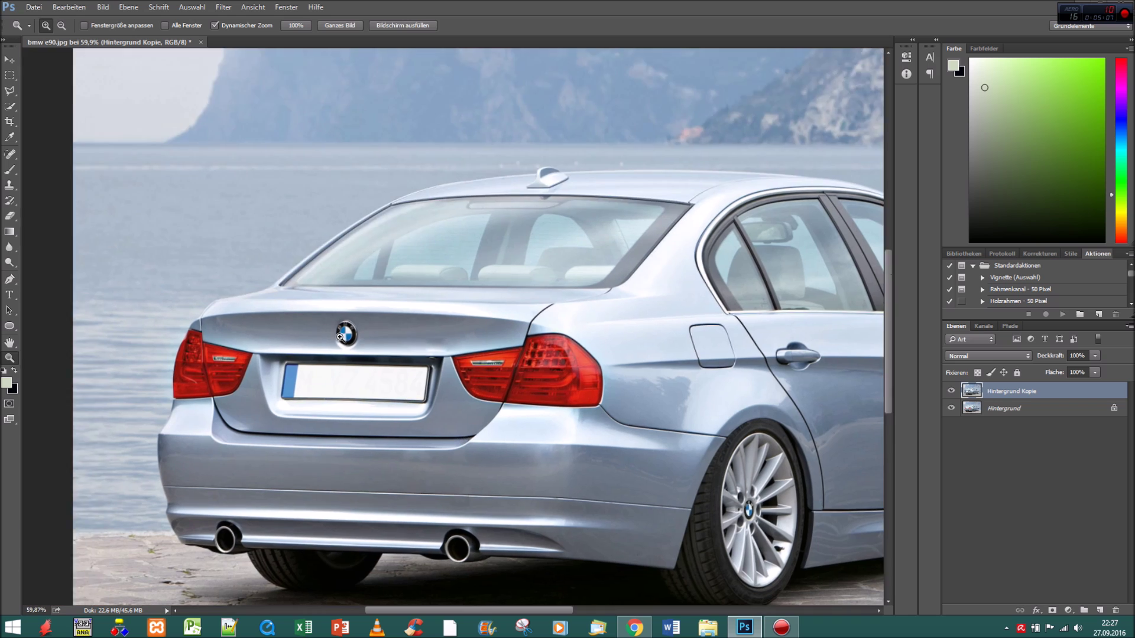
# Paint the blue quadrants of the trunk-lid BMW roundel black.
pyautogui.scroll(5, 337, 330)
pyautogui.press('l')
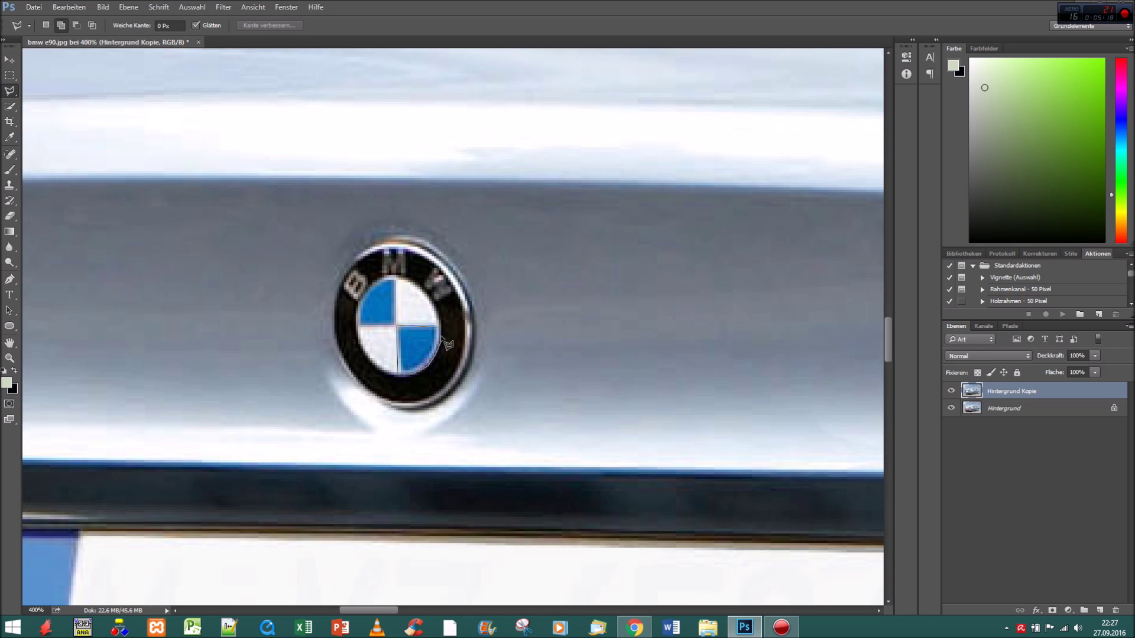
pyautogui.press('b')
pyautogui.press('d')
pyautogui.rightClick(414, 325)
pyautogui.moveTo(378, 296); pyautogui.dragTo(420, 352)
# Outline the front wheel-arch edge and copy it to a new layer.
pyautogui.press('z')
pyautogui.scroll(-5, 240, 198)
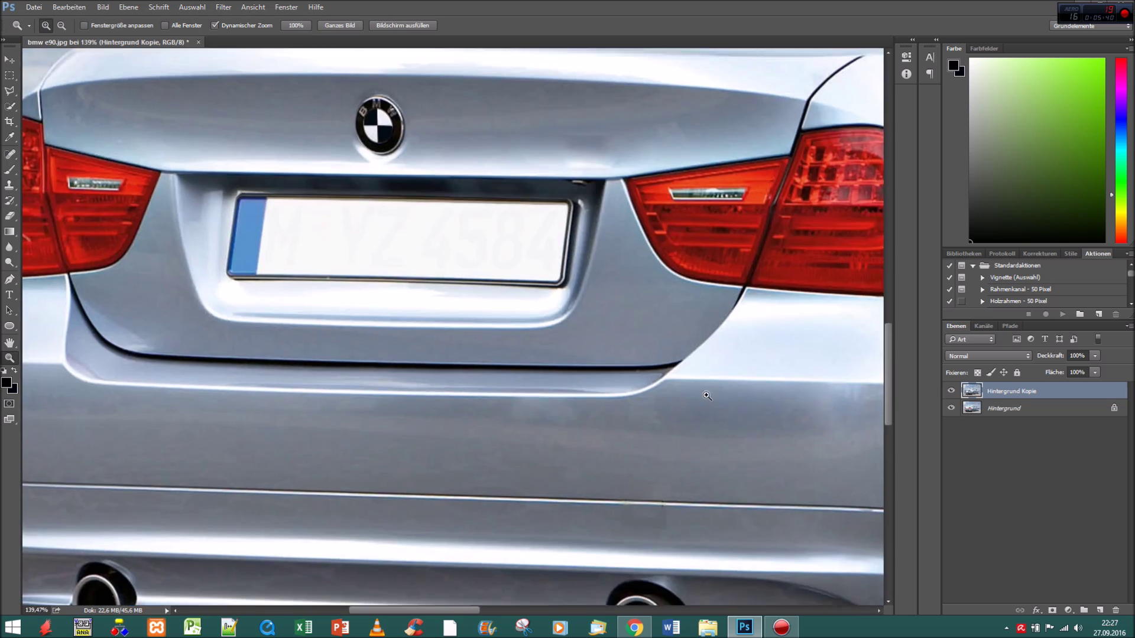
pyautogui.scroll(-2, 355, 295)
pyautogui.scroll(2, 532, 384)
pyautogui.scroll(4, 581, 398)
pyautogui.scroll(1, 581, 398)
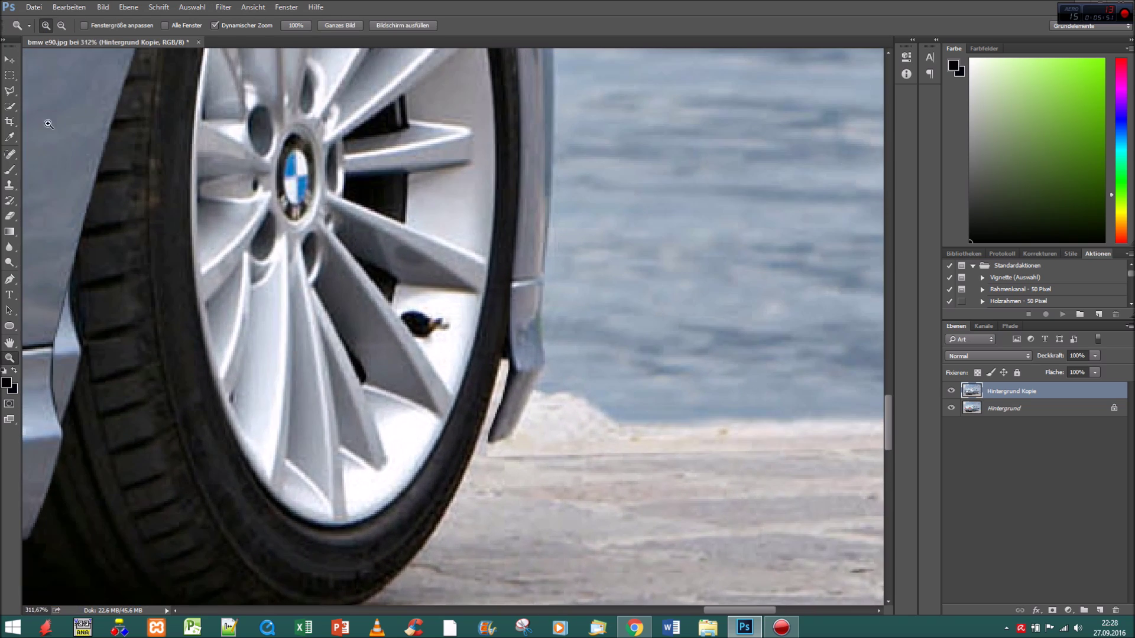
pyautogui.press('l')
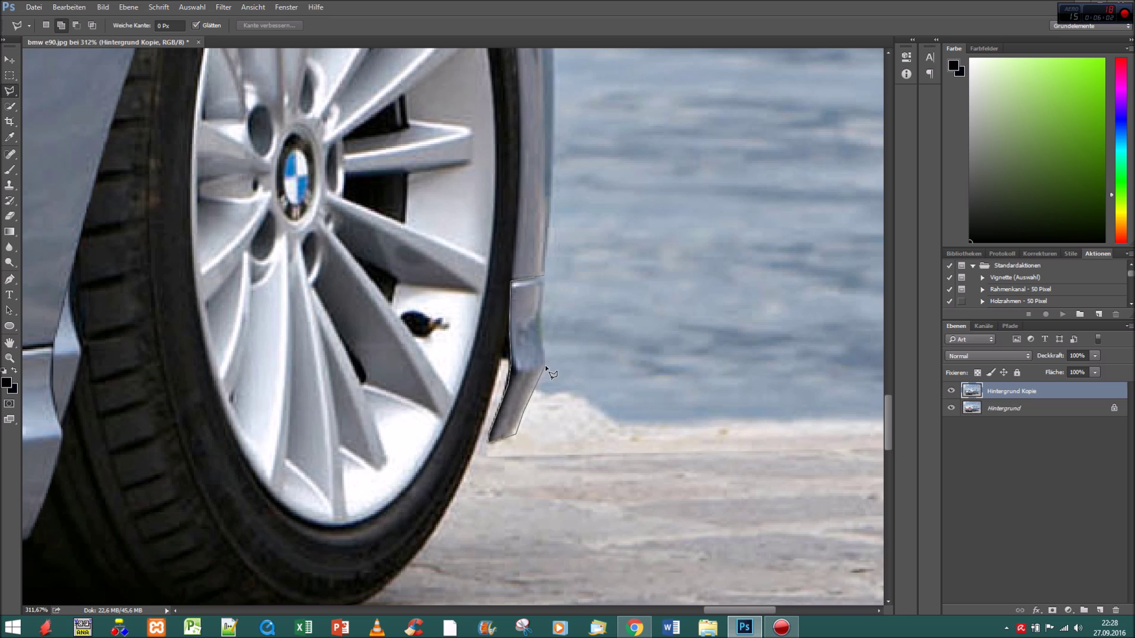
pyautogui.click(546, 276)
pyautogui.hotkey('ctrl', 'j')
pyautogui.hotkey('ctrl', 't')
# Stretch the copied corner piece downward, rotate it to the body line, and apply.
pyautogui.moveTo(518, 444); pyautogui.dragTo(518, 503)
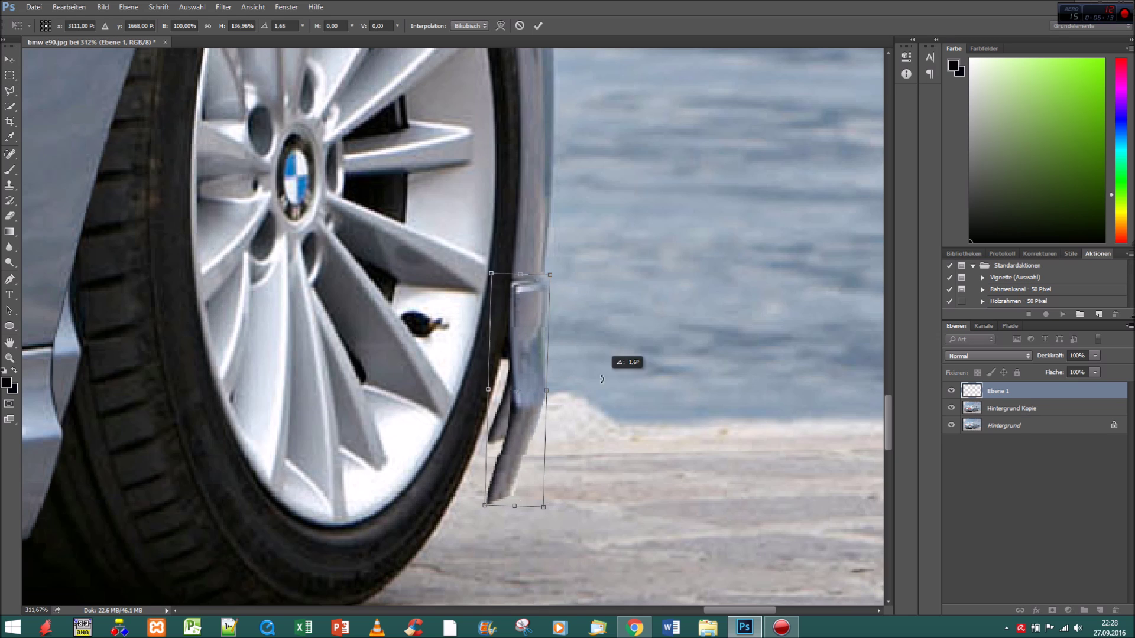
pyautogui.moveTo(521, 331); pyautogui.dragTo(522, 333)
pyautogui.moveTo(532, 451); pyautogui.dragTo(531, 452)
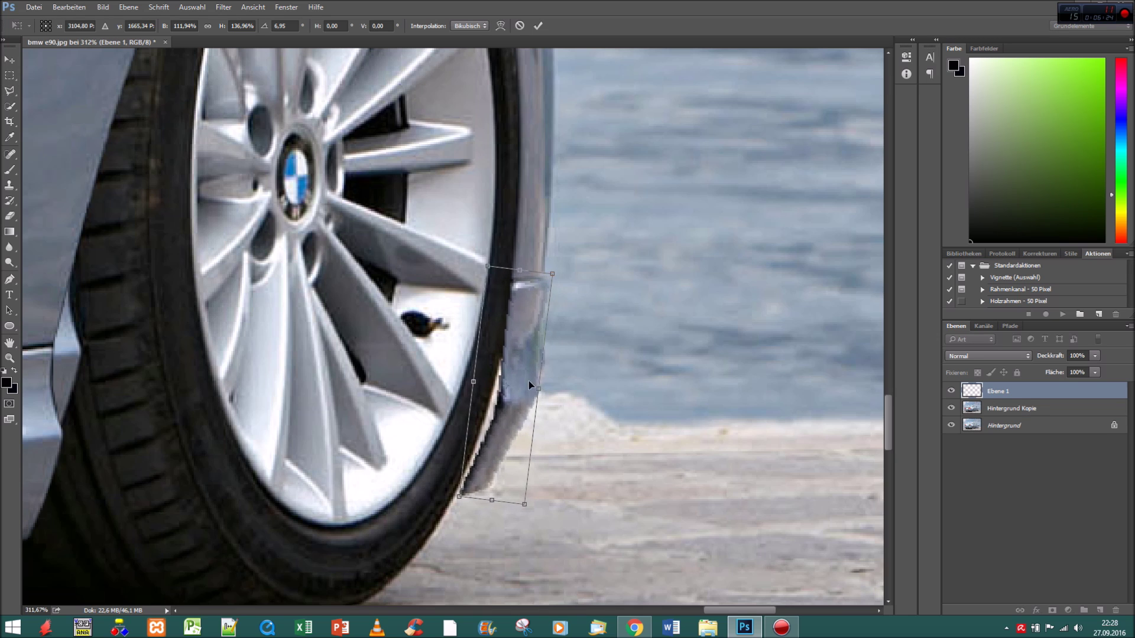
pyautogui.press('Return')
# Pick the light blue body colour and a brush size for touch-ups.
pyautogui.scroll(2, 635, 355)
pyautogui.press('b')
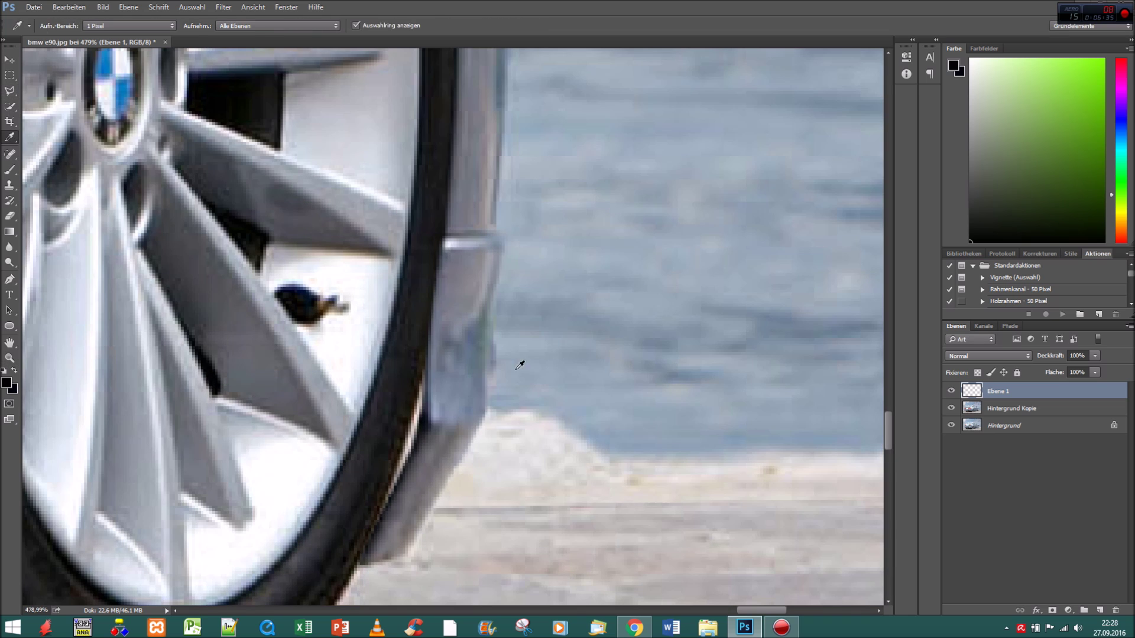
pyautogui.keyDown('alt'); pyautogui.click(519, 362); pyautogui.keyUp('alt')
pyautogui.rightClick(519, 362)
pyautogui.press('Return')
# Darken the gap between the sill and tyre with a colour sampled from the tyre.
pyautogui.press('l')
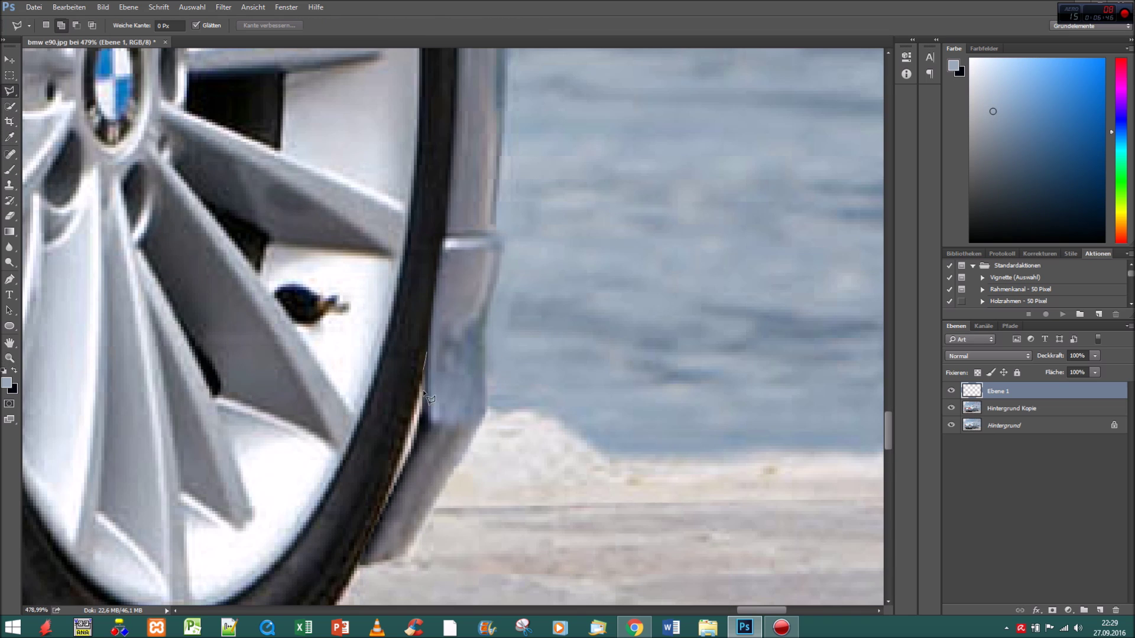
pyautogui.press('z')
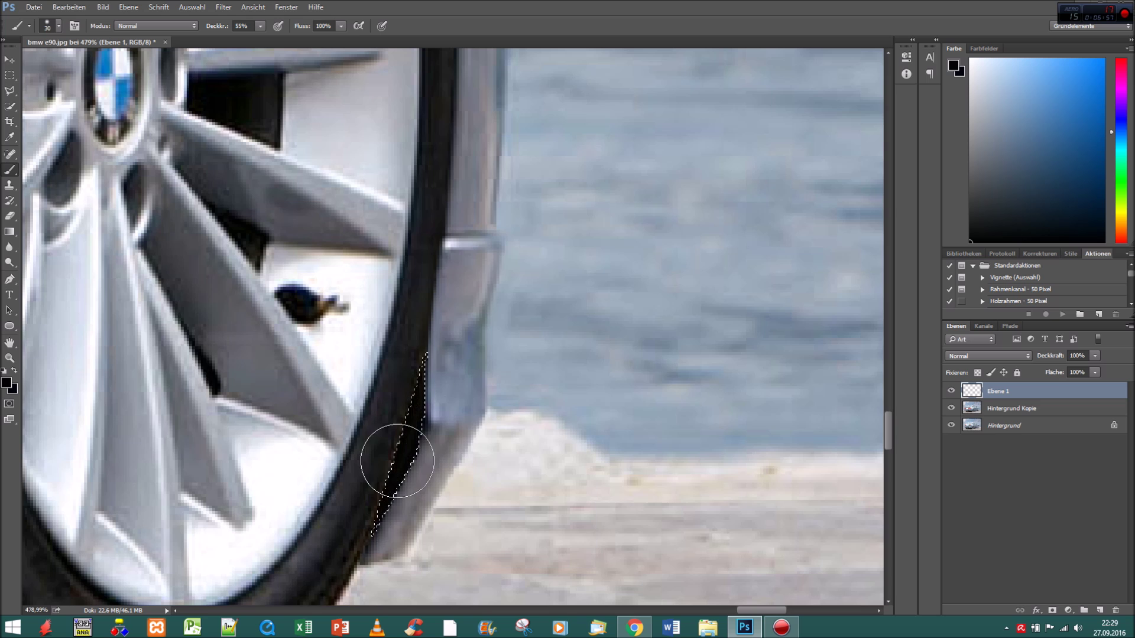
pyautogui.scroll(-3, 442, 424)
pyautogui.scroll(3, 442, 425)
pyautogui.press('l')
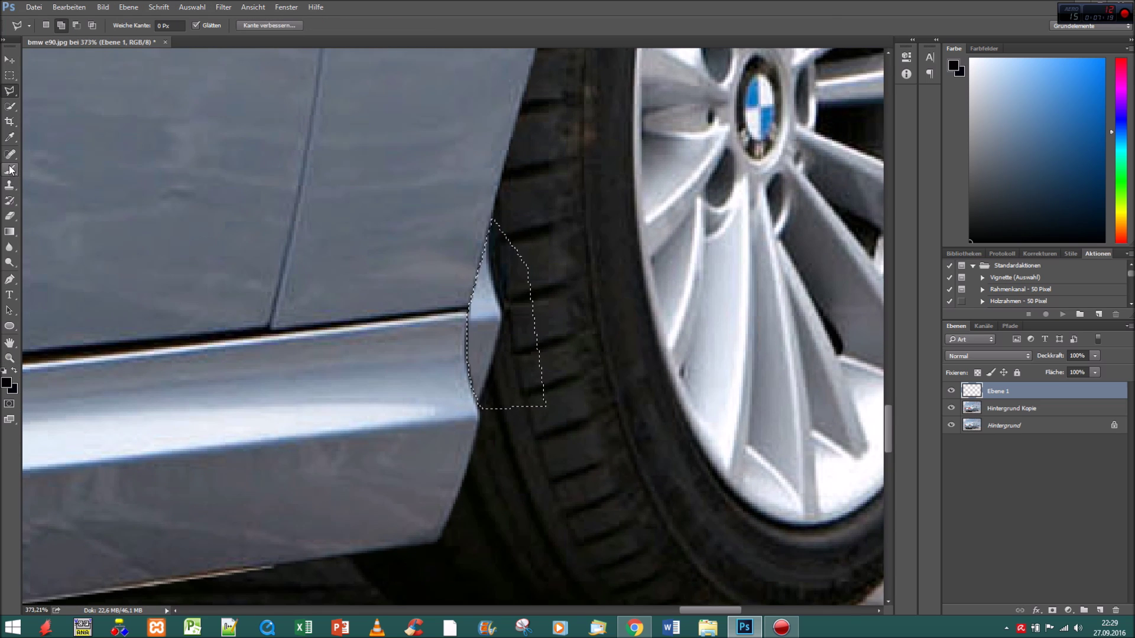
pyautogui.press('b')
pyautogui.keyDown('alt'); pyautogui.click(504, 382); pyautogui.keyUp('alt')
pyautogui.moveTo(502, 254); pyautogui.dragTo(484, 385)
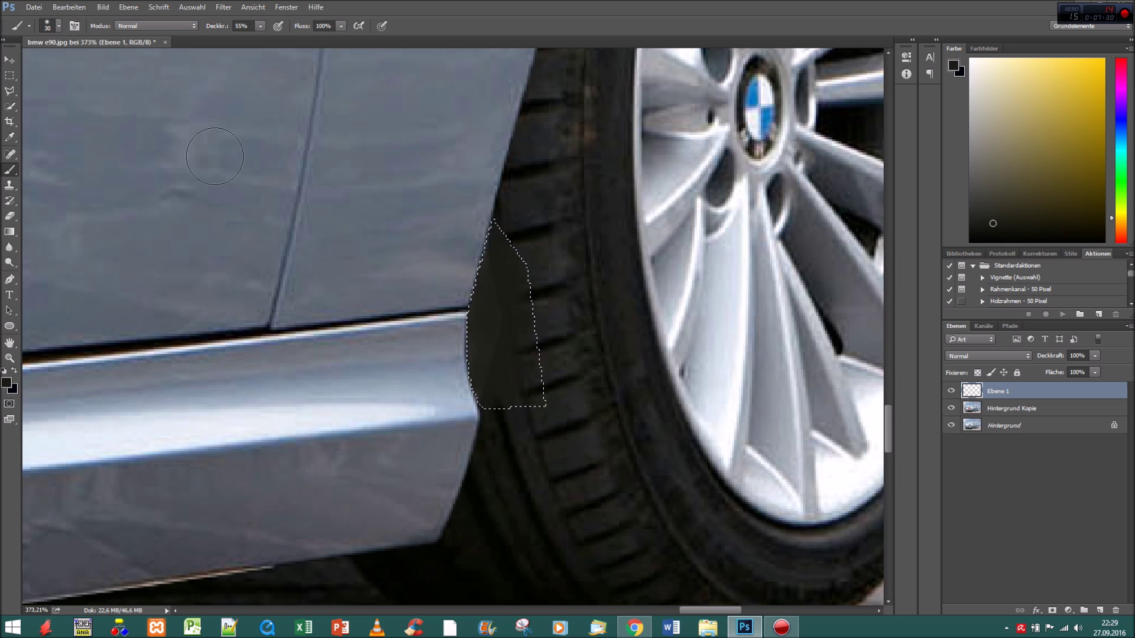
# Set the brush size to 4 and zoom in on the side sill.
pyautogui.rightClick(512, 322)
pyautogui.rightClick(509, 391)
pyautogui.write('4')
pyautogui.press('Return')
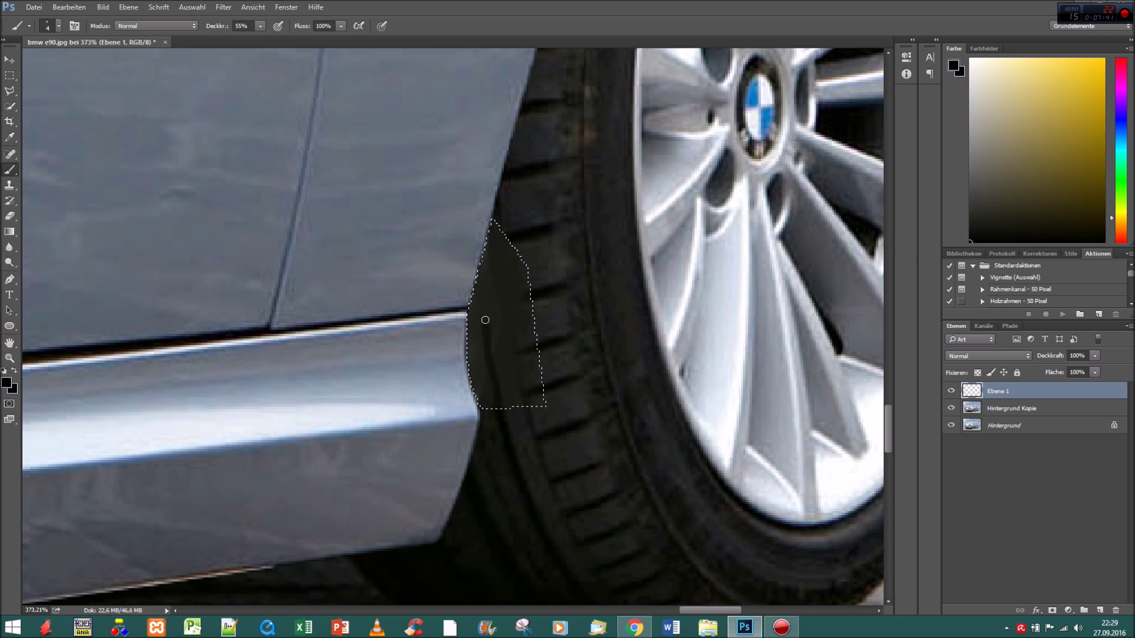
pyautogui.hotkey('ctrl', '0')
pyautogui.click(10, 357)
pyautogui.moveTo(392, 397)
pyautogui.mouseDown()
pyautogui.moveTo(584, 470)
pyautogui.moveTo(598, 384)
pyautogui.mouseUp()
# Outline the side sill and copy it to a new layer.
pyautogui.press('l')
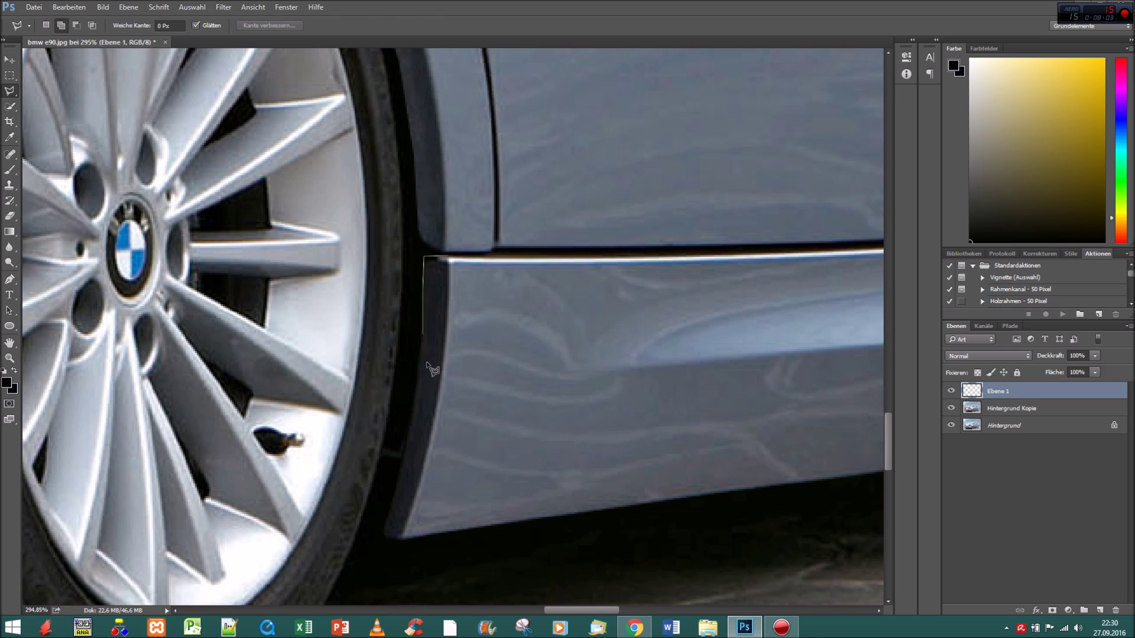
pyautogui.hscroll(3, 757, 497)
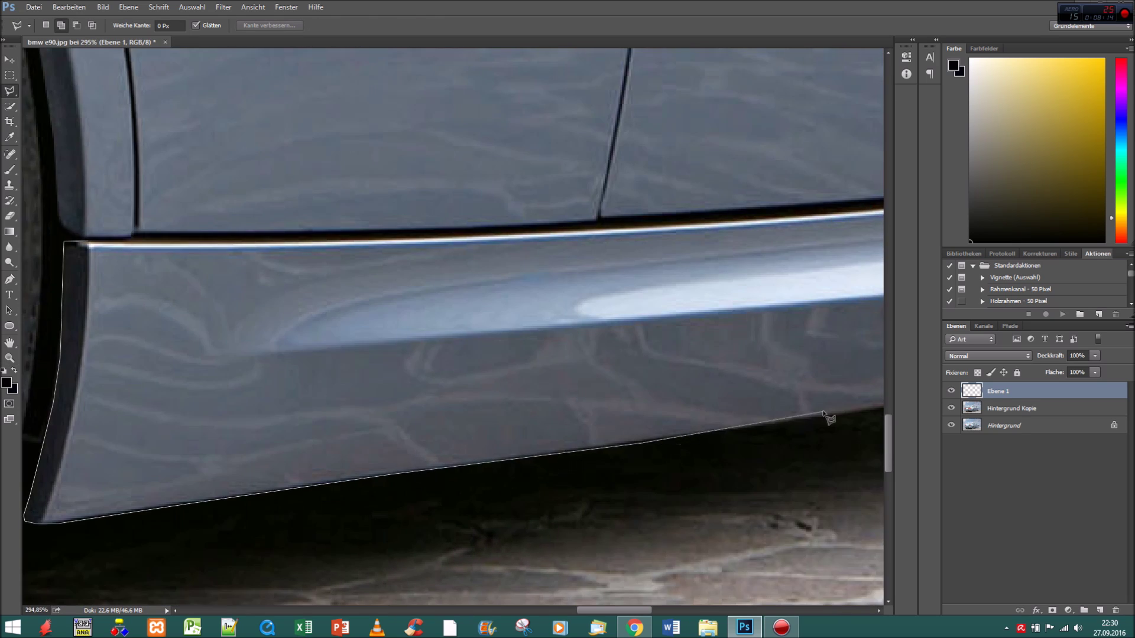
pyautogui.hscroll(3, 773, 436)
pyautogui.hscroll(3, 689, 393)
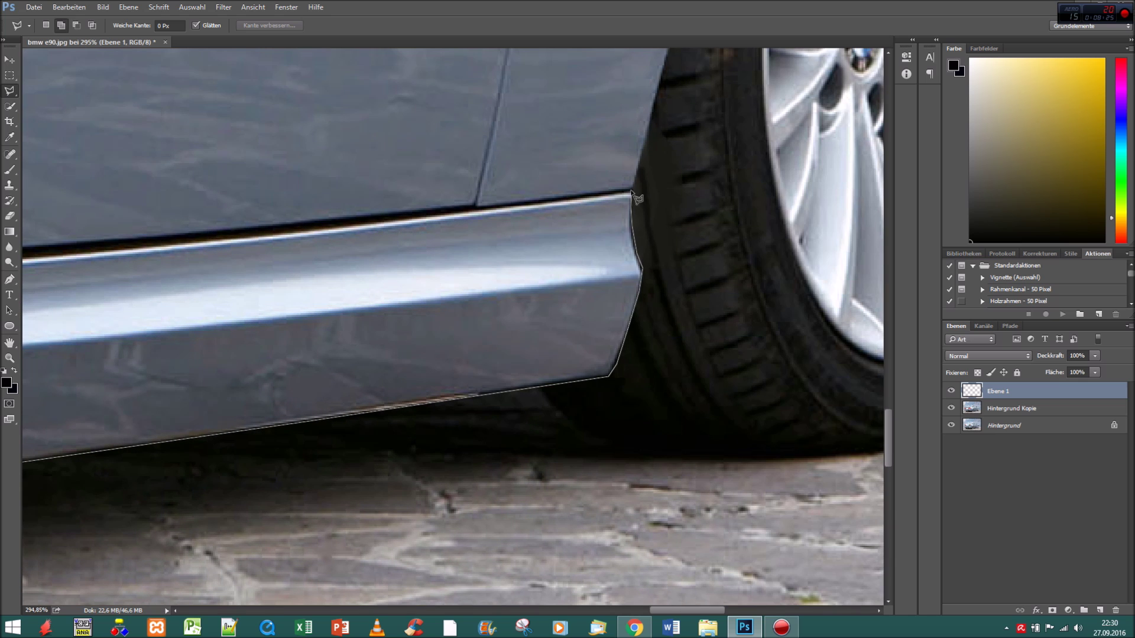
pyautogui.hscroll(-3, 551, 210)
pyautogui.hscroll(-3, 567, 251)
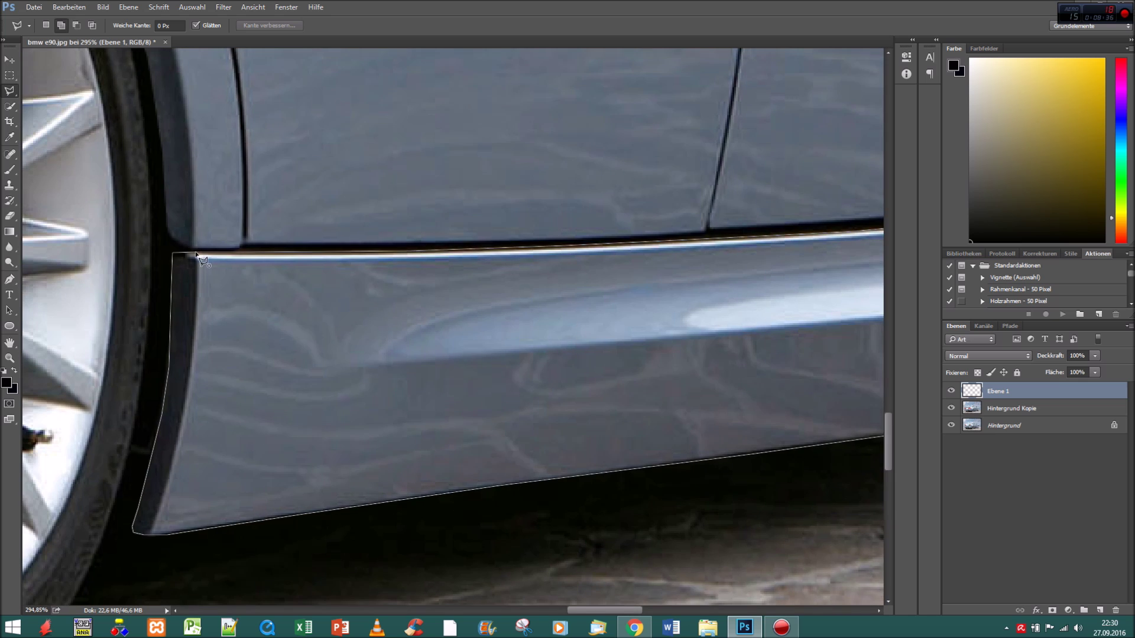
pyautogui.click(197, 255)
pyautogui.scroll(-3, 702, 397)
pyautogui.hotkey('ctrl', 'j')
# Tilt, widen and stretch the sill copy downward into a deeper skirt.
pyautogui.hotkey('ctrl', 't')
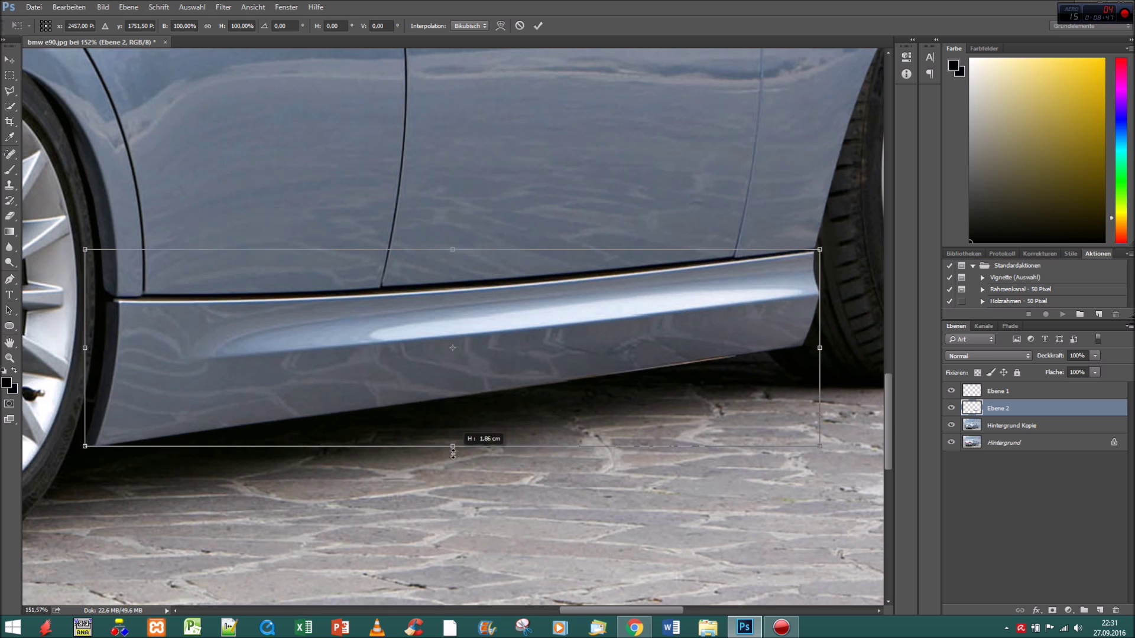
pyautogui.scroll(10, 452, 454)
pyautogui.press('z')
pyautogui.click(616, 234)
pyautogui.scroll(-3, 590, 501)
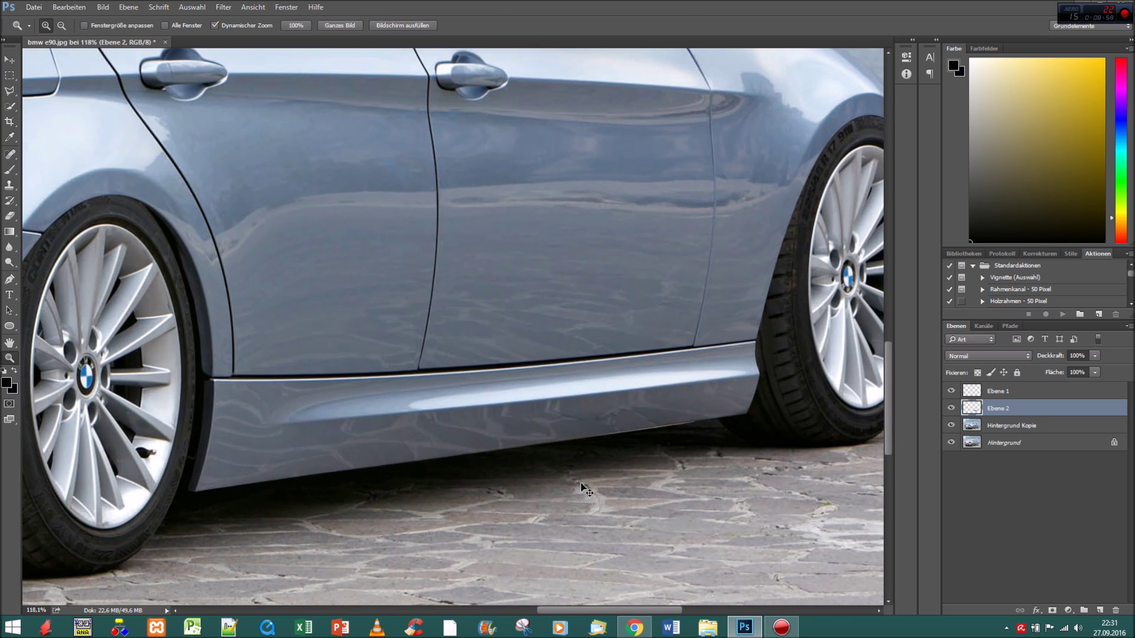
pyautogui.hotkey('ctrl', 't')
pyautogui.moveTo(786, 322); pyautogui.dragTo(787, 334)
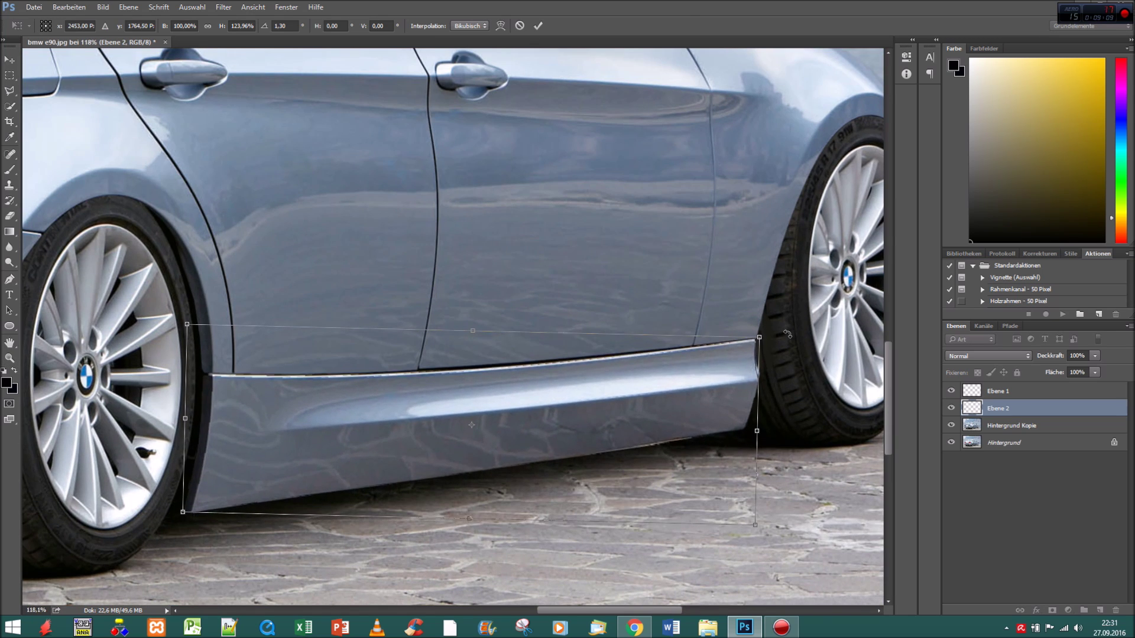
pyautogui.moveTo(758, 432); pyautogui.dragTo(759, 431)
pyautogui.moveTo(469, 518); pyautogui.dragTo(470, 524)
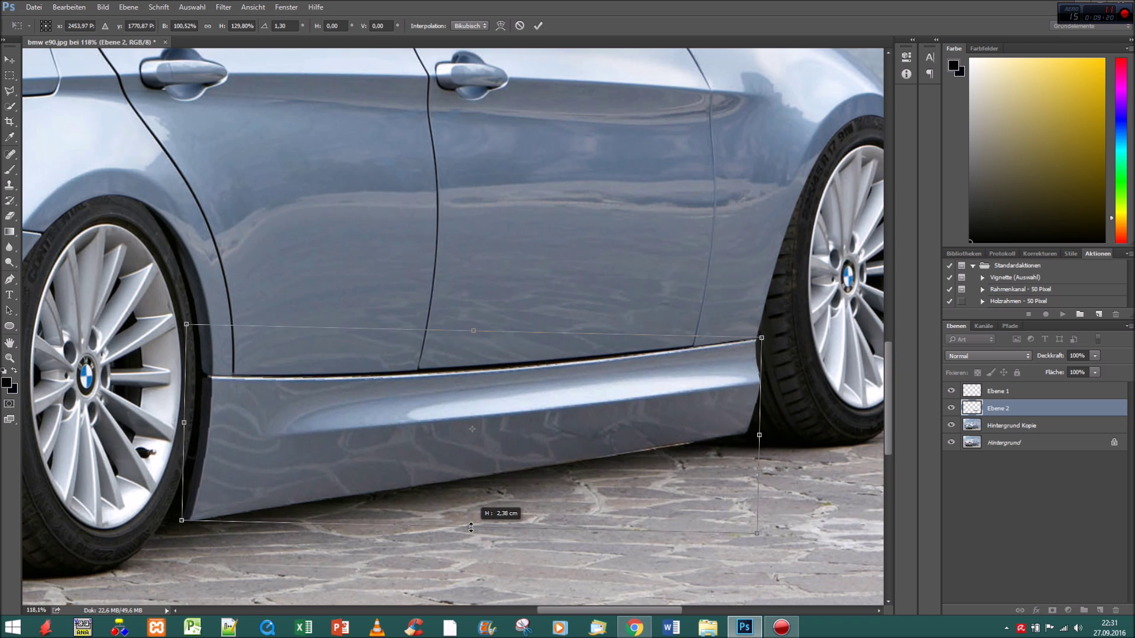
# Commit the skirt transform and brush shading along its lower edge with a larger brush.
pyautogui.click(538, 26)
pyautogui.press('l')
pyautogui.scroll(3, 633, 461)
pyautogui.scroll(2, 568, 369)
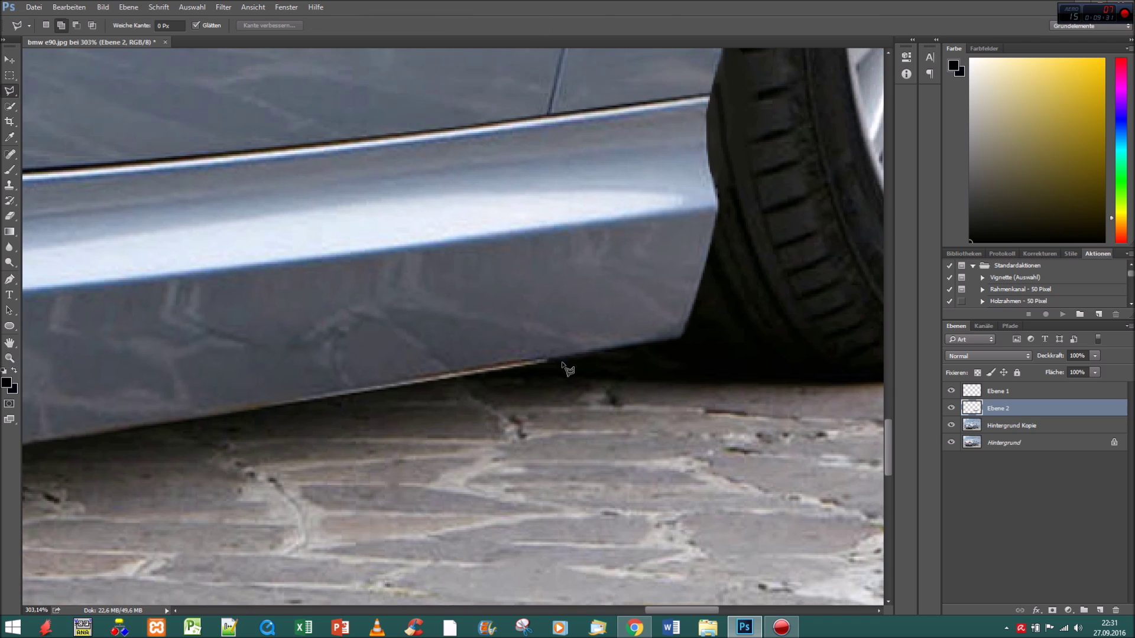
pyautogui.doubleClick(425, 390)
pyautogui.press('b')
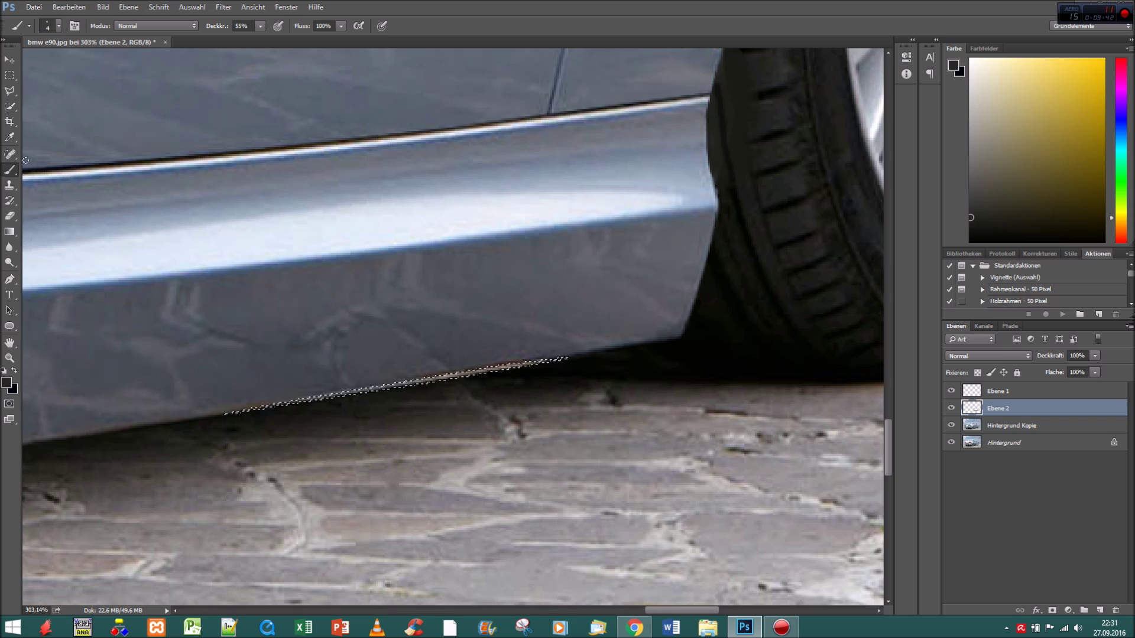
pyautogui.press(']')
pyautogui.press(']')
pyautogui.press(']')
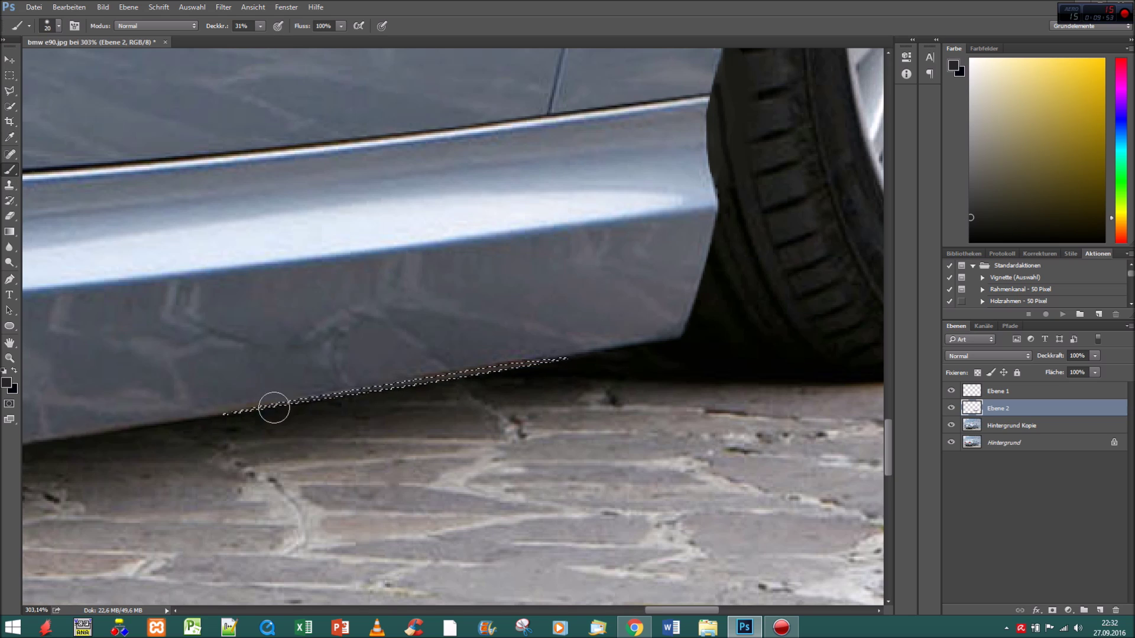
# Zoom out and bring the rear bumper and left exhaust into view.
pyautogui.press('z')
pyautogui.moveTo(96, 347); pyautogui.dragTo(59, 348)
pyautogui.moveTo(355, 413)
pyautogui.mouseDown()
pyautogui.moveTo(545, 431)
pyautogui.moveTo(548, 398)
pyautogui.mouseUp()
pyautogui.scroll(3, 98, 405)
# Select the lower rear bumper including both exhaust tips and copy it to a new layer.
pyautogui.press('l')
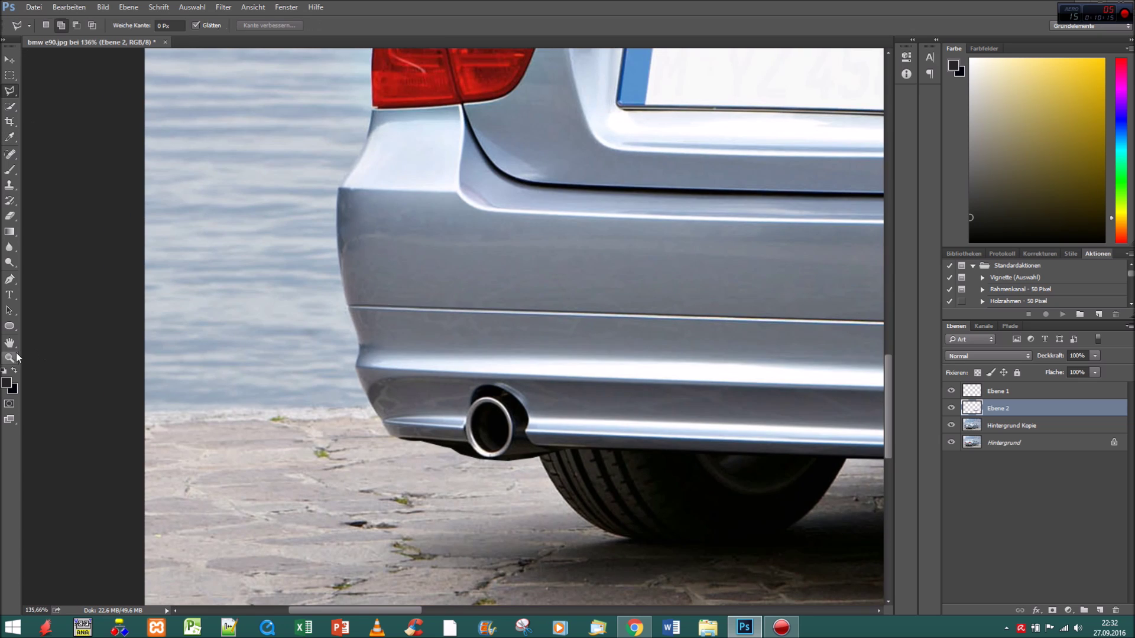
pyautogui.scroll(2, 356, 279)
pyautogui.moveTo(768, 278)
pyautogui.mouseDown()
pyautogui.moveTo(278, 280)
pyautogui.moveTo(301, 278)
pyautogui.mouseUp()
pyautogui.moveTo(816, 278); pyautogui.dragTo(467, 218)
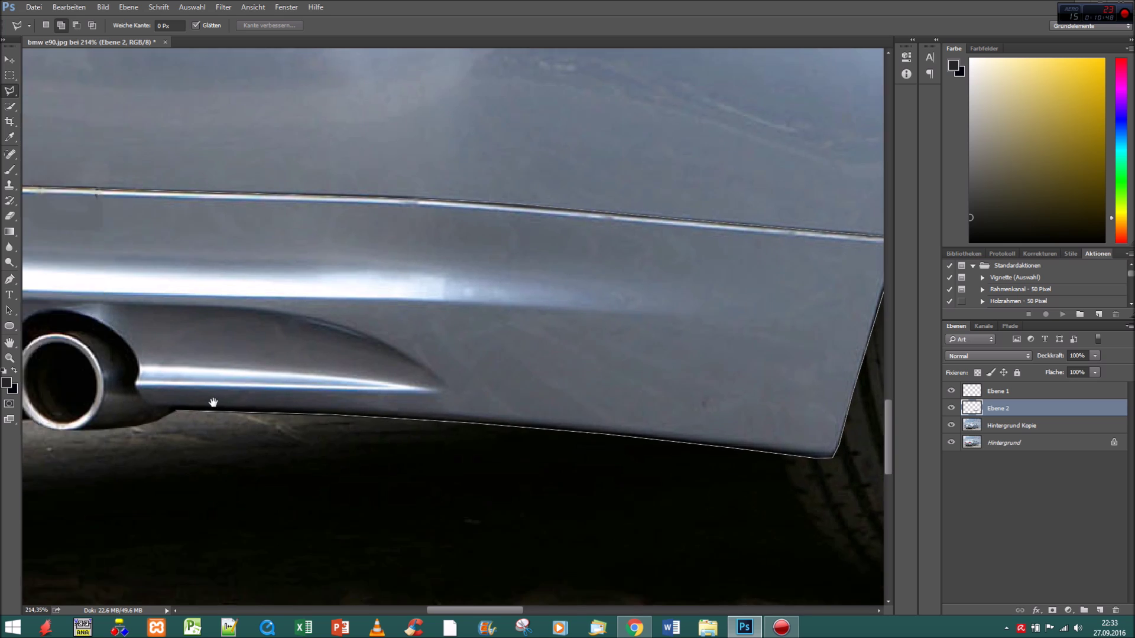
pyautogui.moveTo(54, 425); pyautogui.dragTo(518, 378)
pyautogui.moveTo(779, 367); pyautogui.dragTo(522, 338)
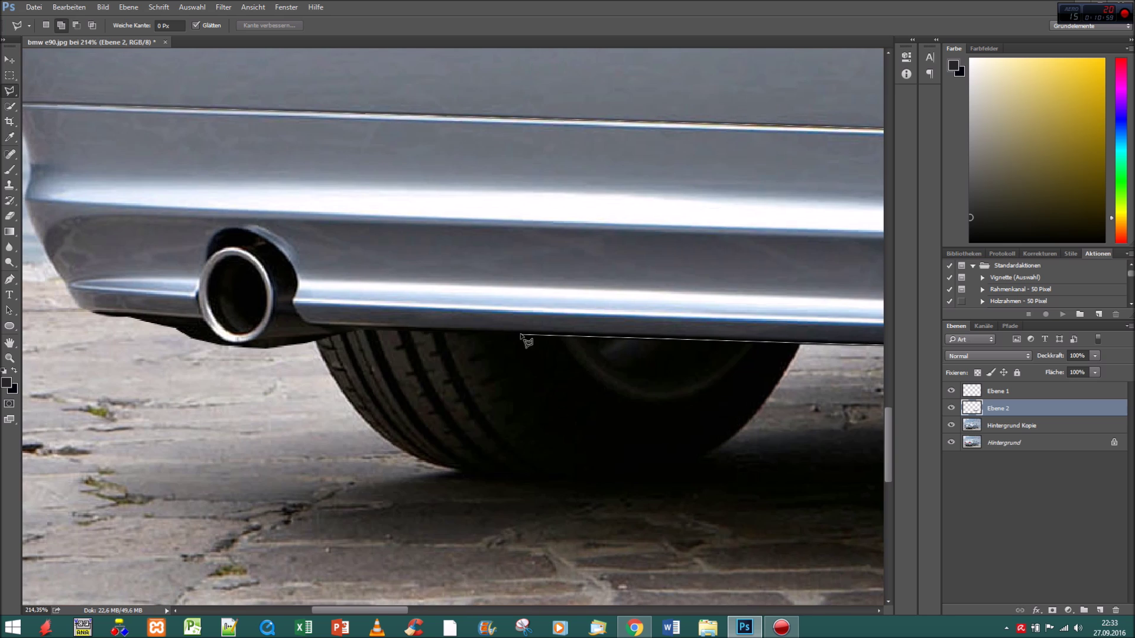
pyautogui.moveTo(54, 265); pyautogui.dragTo(312, 390)
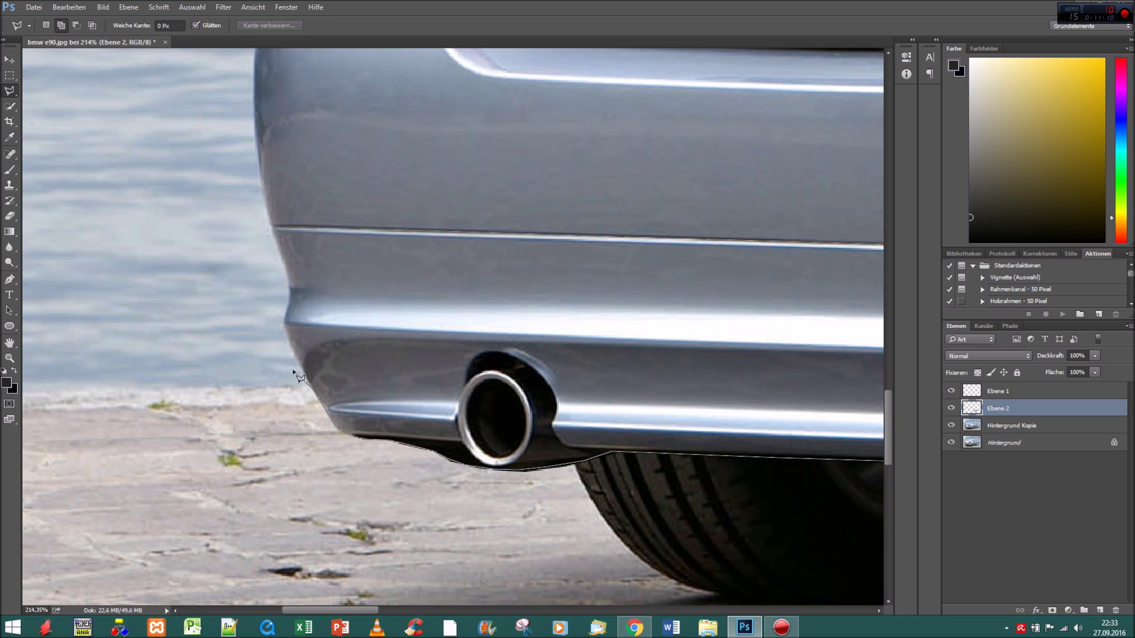
pyautogui.click(278, 232)
pyautogui.scroll(-5, 278, 233)
pyautogui.hotkey('ctrl', 'j')
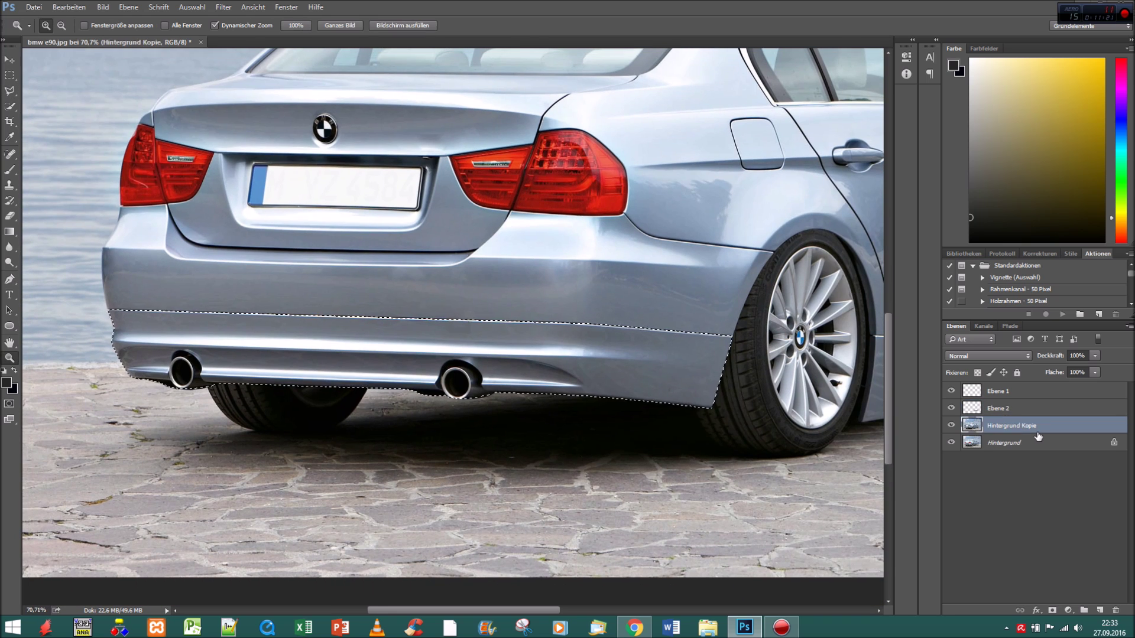
# Stretch the bumper copy downward, align its edges, and apply the transform.
pyautogui.hotkey('ctrl', 't')
pyautogui.moveTo(421, 413); pyautogui.dragTo(420, 458)
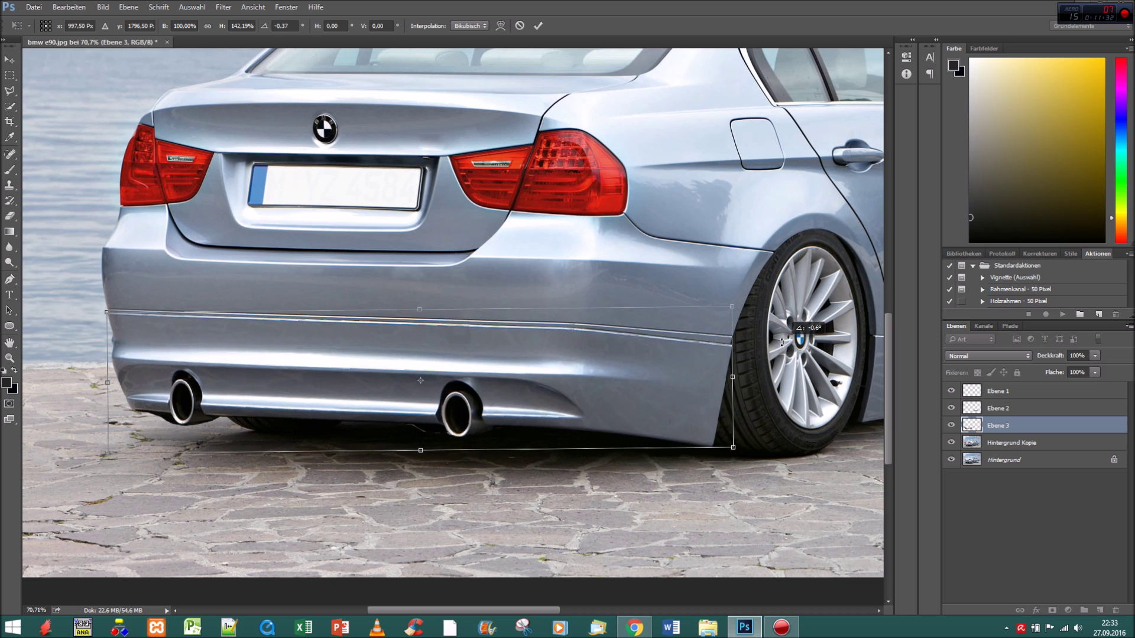
pyautogui.moveTo(811, 354); pyautogui.dragTo(811, 349)
pyautogui.moveTo(591, 414); pyautogui.dragTo(591, 417)
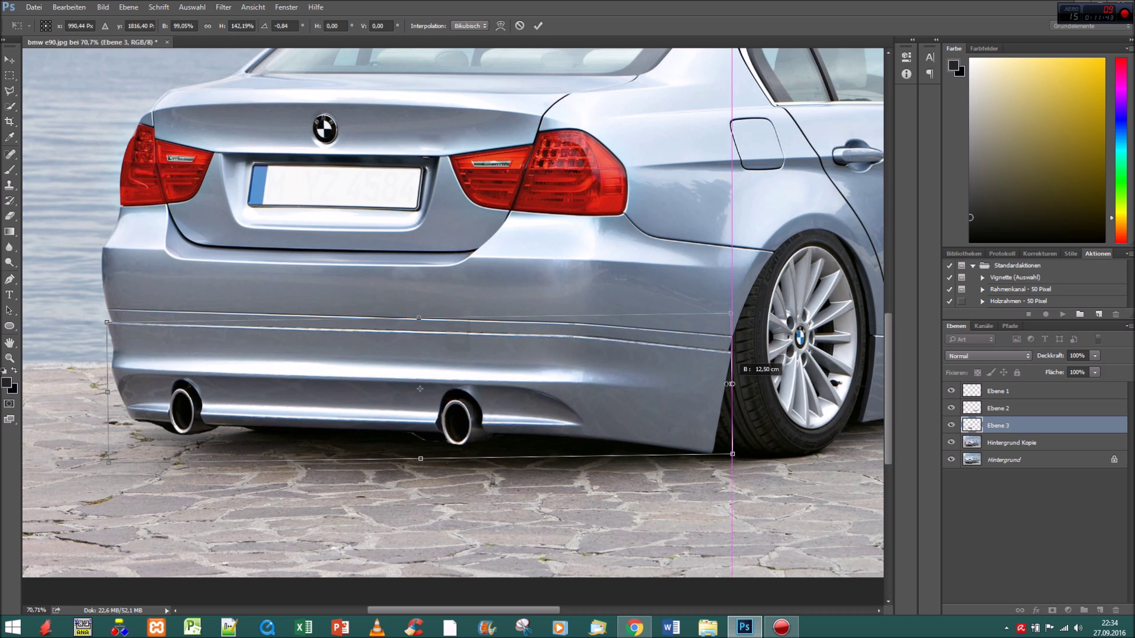
pyautogui.moveTo(109, 389); pyautogui.dragTo(116, 391)
pyautogui.moveTo(423, 459); pyautogui.dragTo(420, 451)
pyautogui.moveTo(158, 393); pyautogui.dragTo(107, 385)
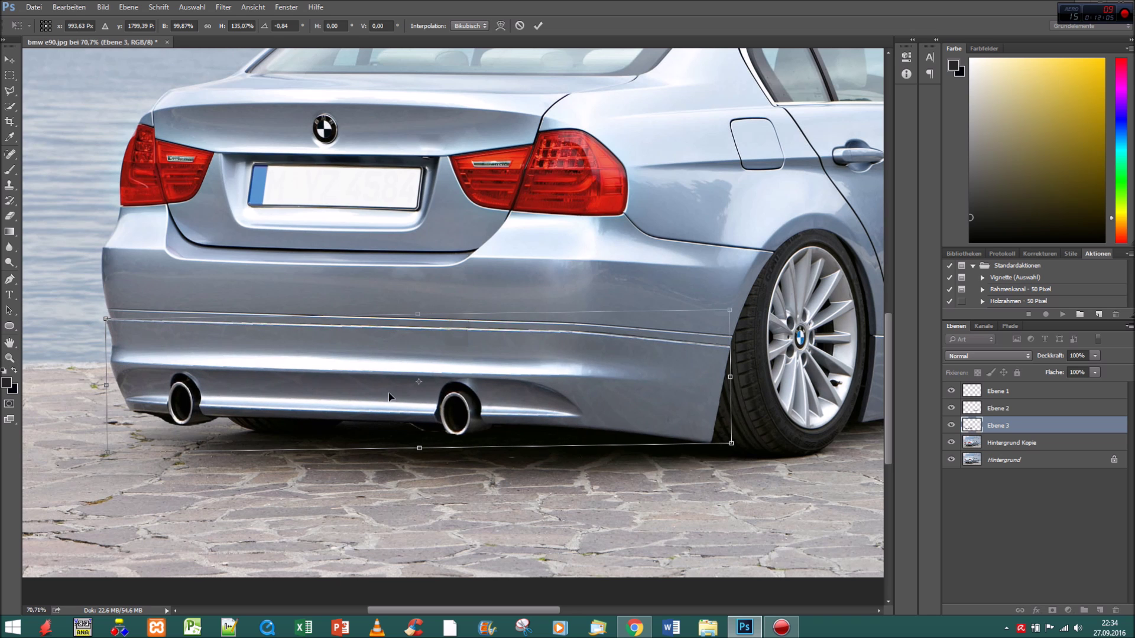
pyautogui.click(538, 26)
pyautogui.scroll(5, 47, 352)
pyautogui.press('e')
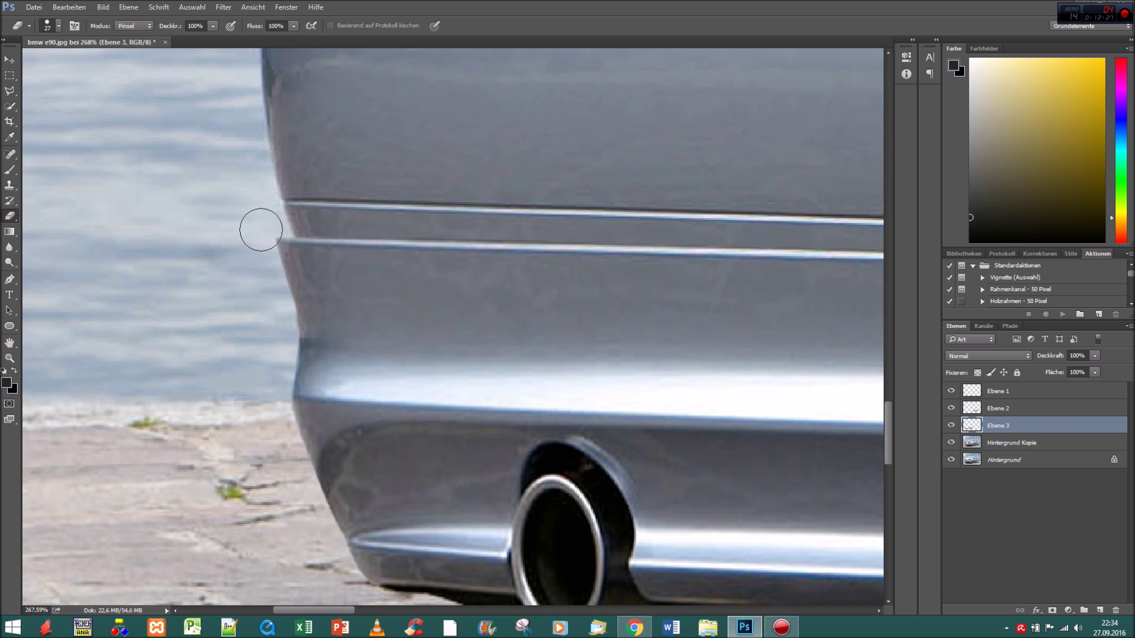
# Erase stray edges of the stretched bumper around the left exhaust, zooming in as needed.
pyautogui.press('z')
pyautogui.scroll(-5, 540, 401)
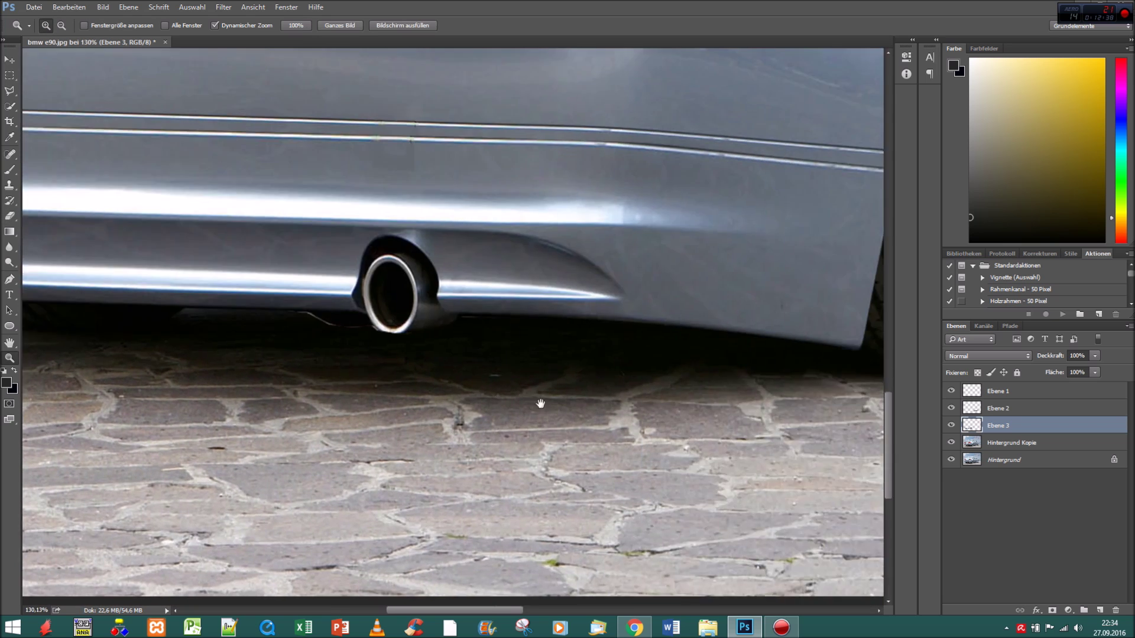
pyautogui.moveTo(541, 401); pyautogui.dragTo(575, 400)
pyautogui.click(10, 217)
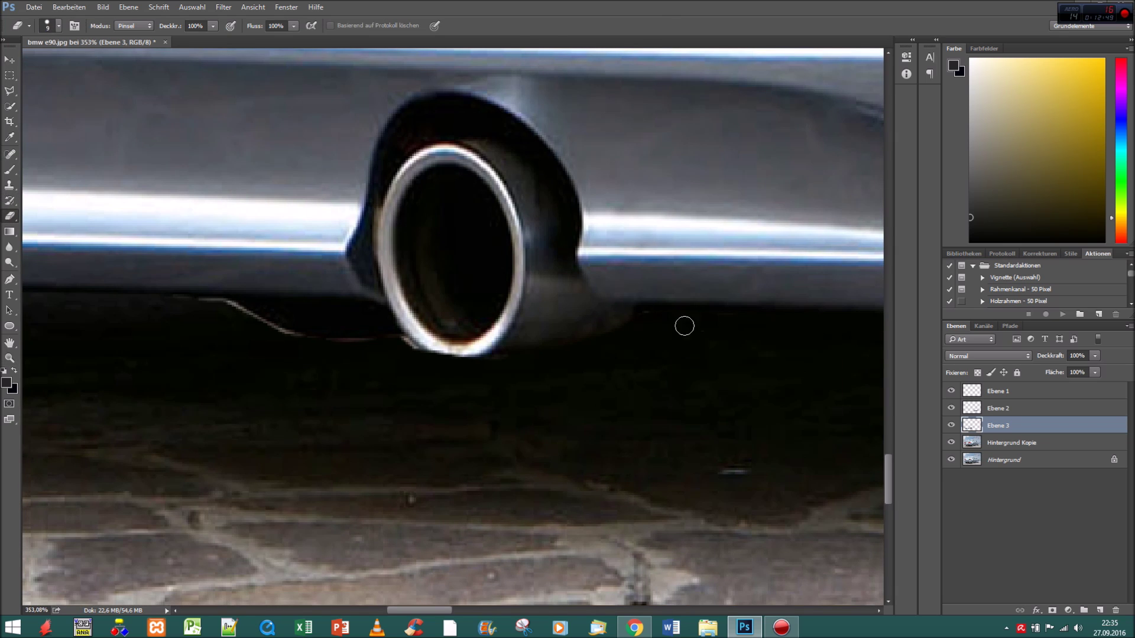
pyautogui.hscroll(-10, 195, 305)
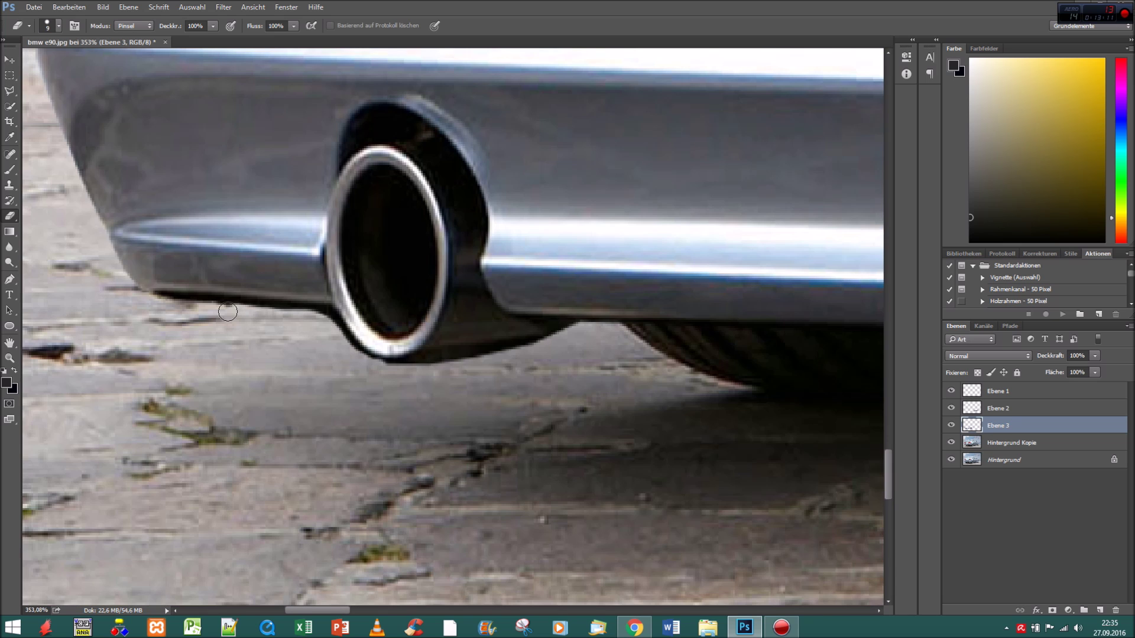
pyautogui.press('z')
pyautogui.hotkey('ctrl', '0')
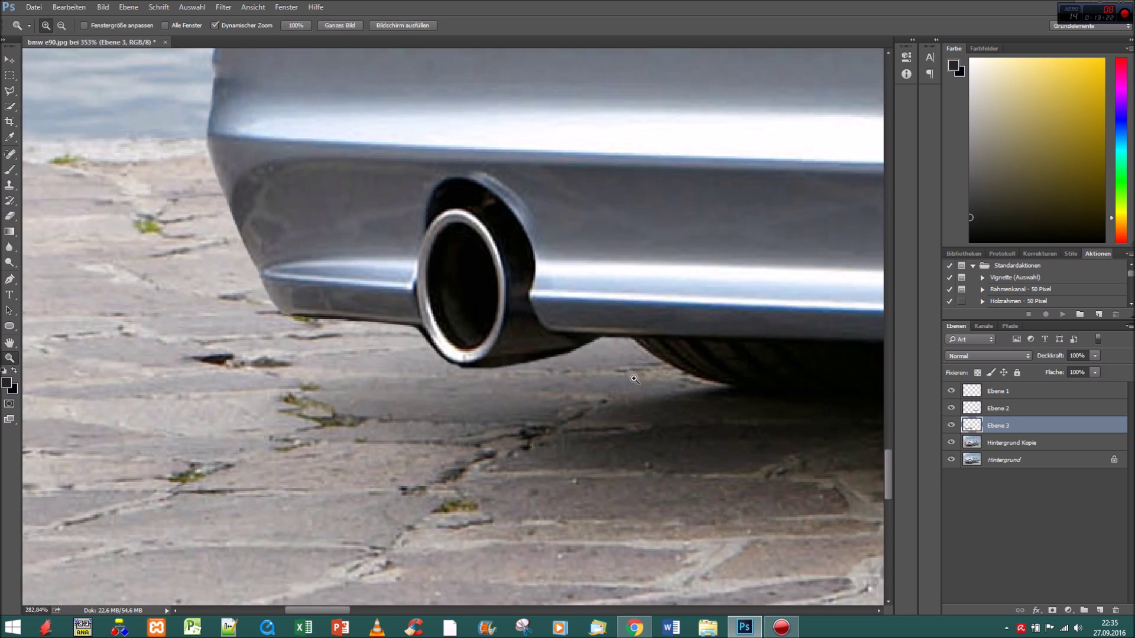
pyautogui.moveTo(290, 541); pyautogui.dragTo(408, 541)
pyautogui.press('l')
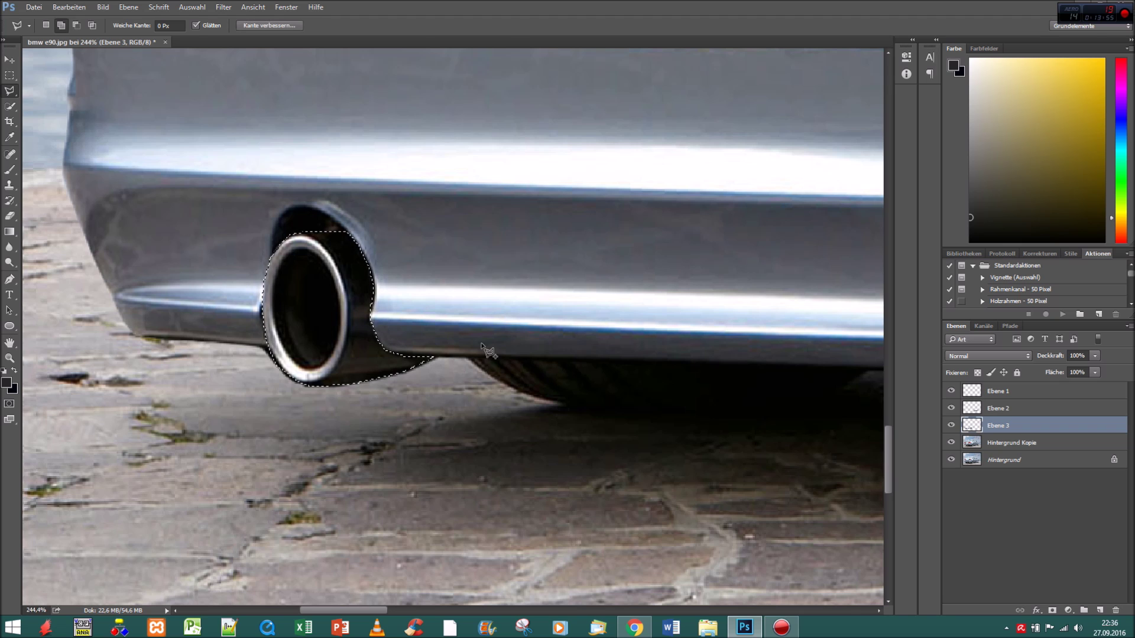
# Copy the first exhaust to a new layer and enlarge it.
pyautogui.hotkey('ctrl', 'j')
pyautogui.hotkey('ctrl', 't')
pyautogui.moveTo(262, 231); pyautogui.dragTo(226, 198)
pyautogui.moveTo(379, 227); pyautogui.dragTo(379, 244)
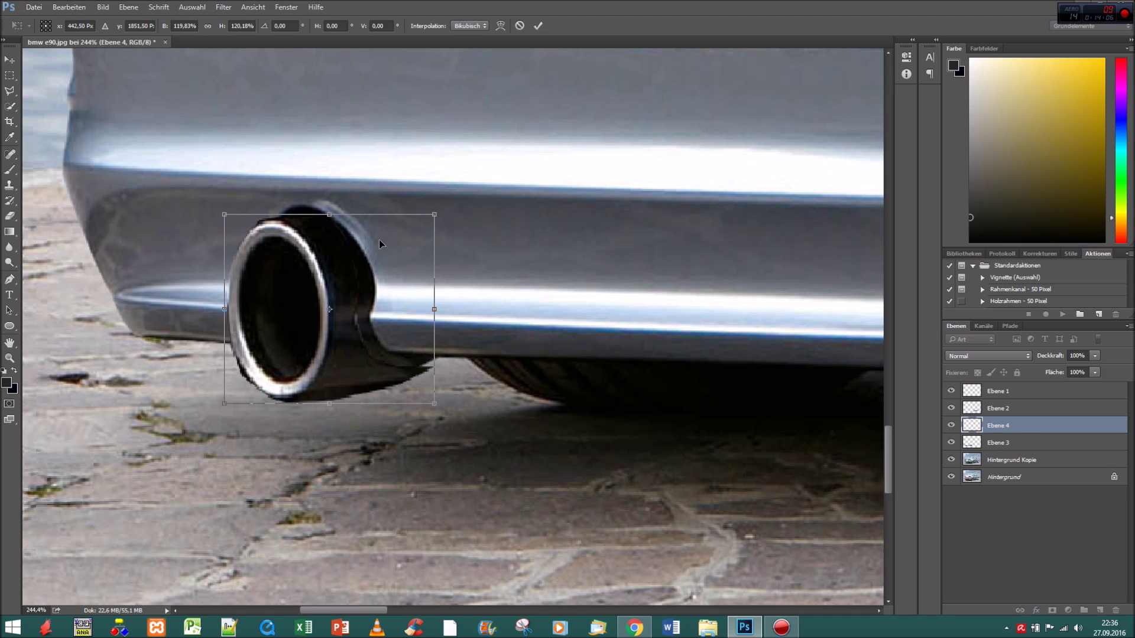
pyautogui.click(538, 25)
pyautogui.press('b')
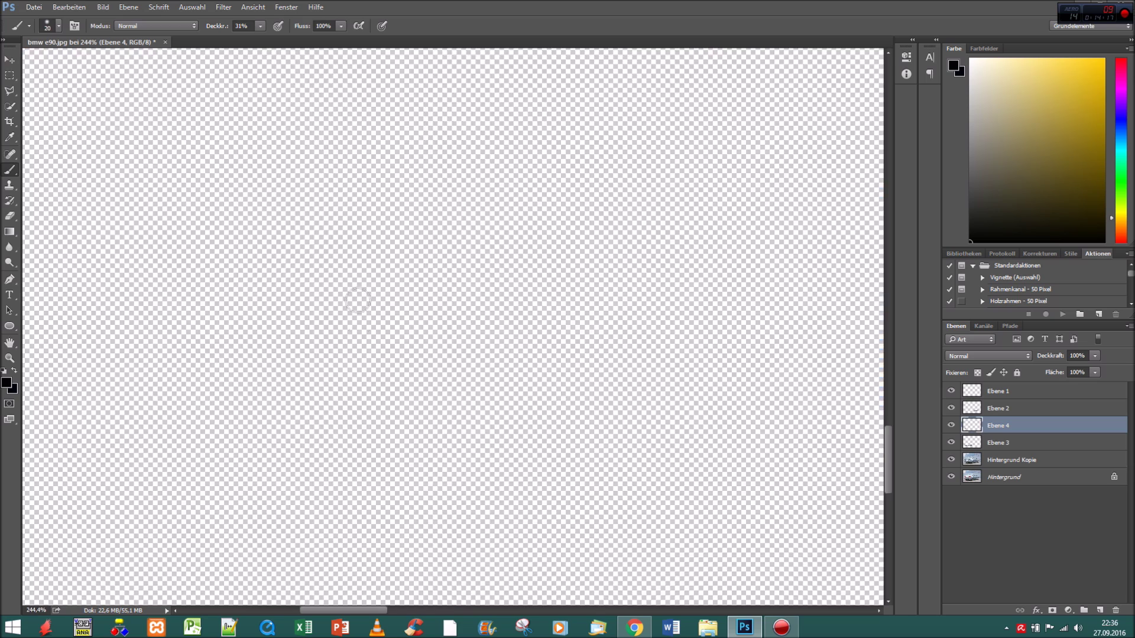
# Copy the second exhaust to its own layer and enlarge it.
pyautogui.press('l')
pyautogui.hotkey('ctrl', '0')
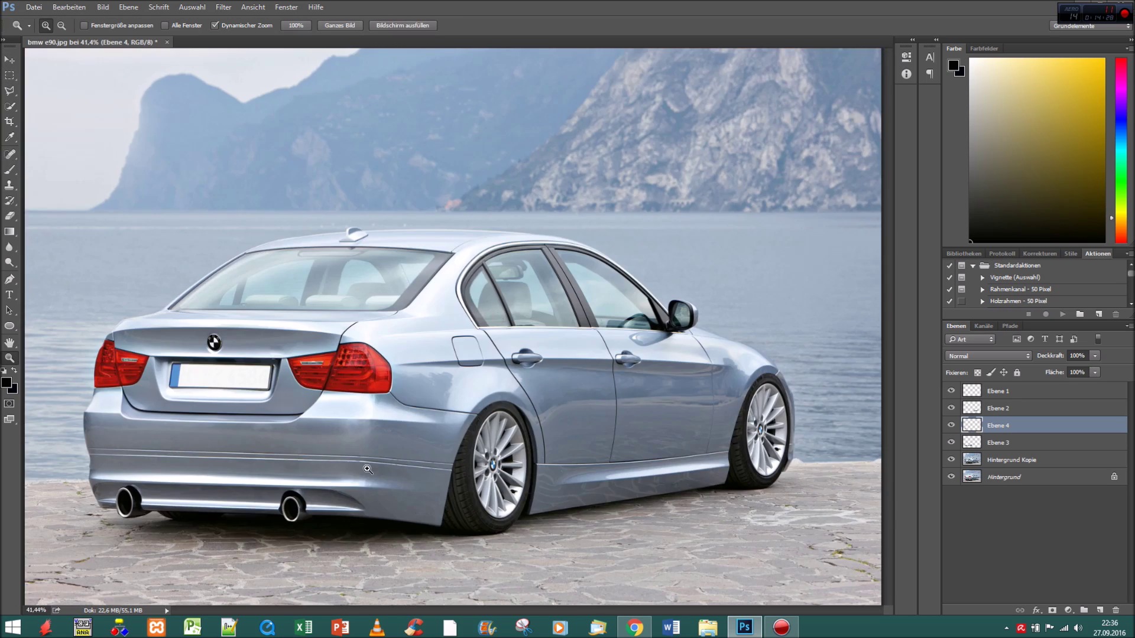
pyautogui.scroll(5, 362, 527)
pyautogui.scroll(2, 417, 294)
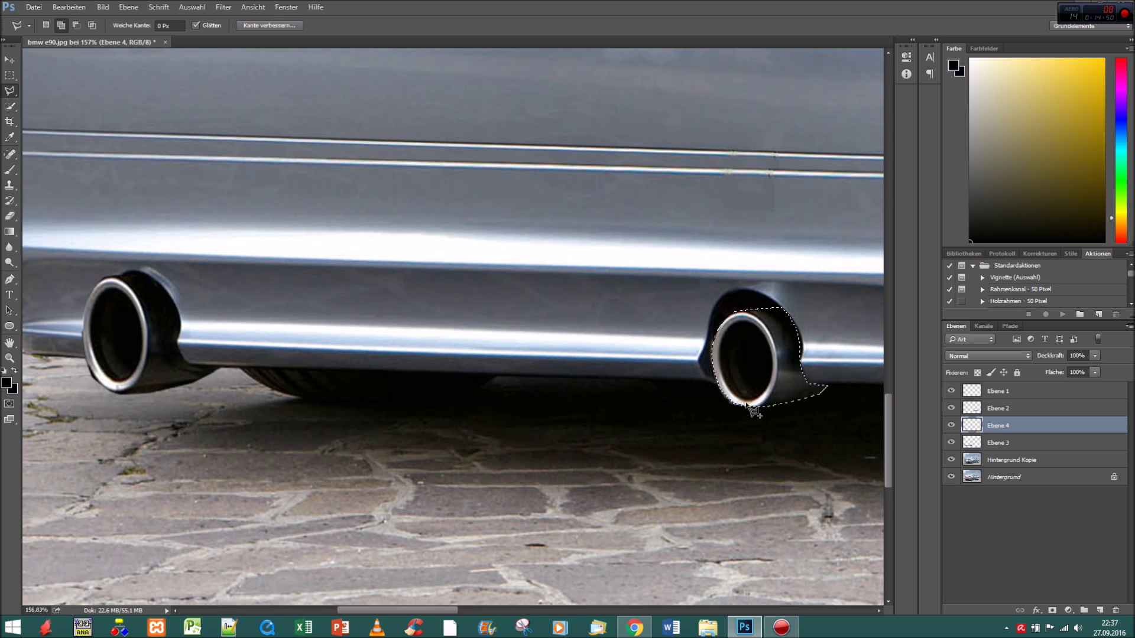
pyautogui.hotkey('ctrl', 'j')
pyautogui.hotkey('ctrl', 't')
pyautogui.moveTo(709, 304); pyautogui.dragTo(689, 286)
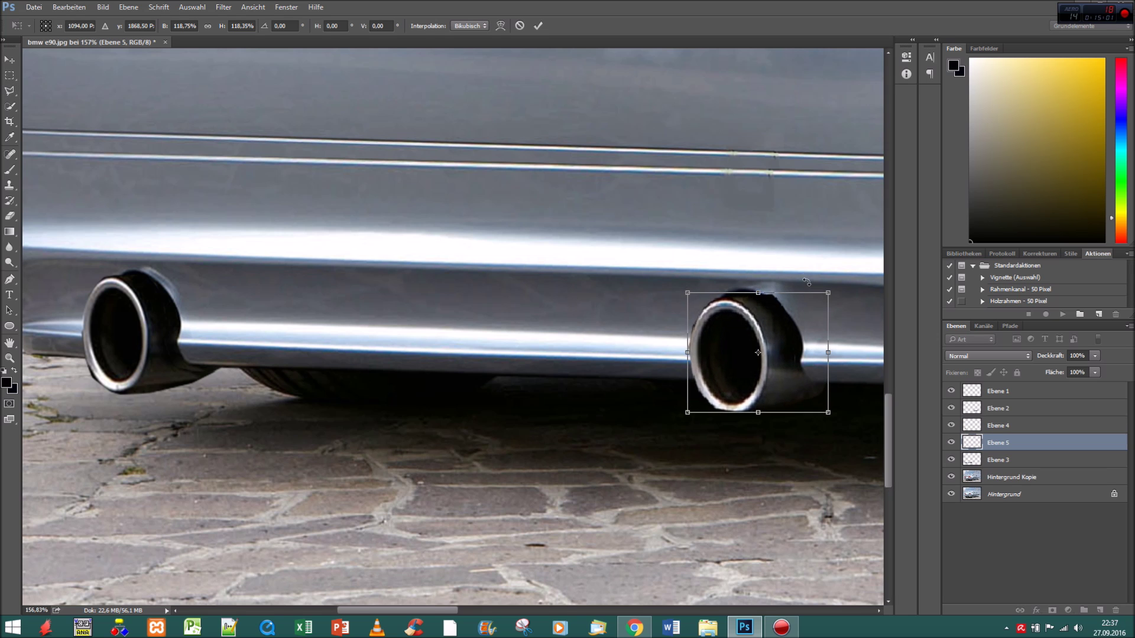
pyautogui.click(539, 26)
# Zoom in on both exhausts and resize the left one to match the right.
pyautogui.press('z')
pyautogui.hotkey('ctrl', '0')
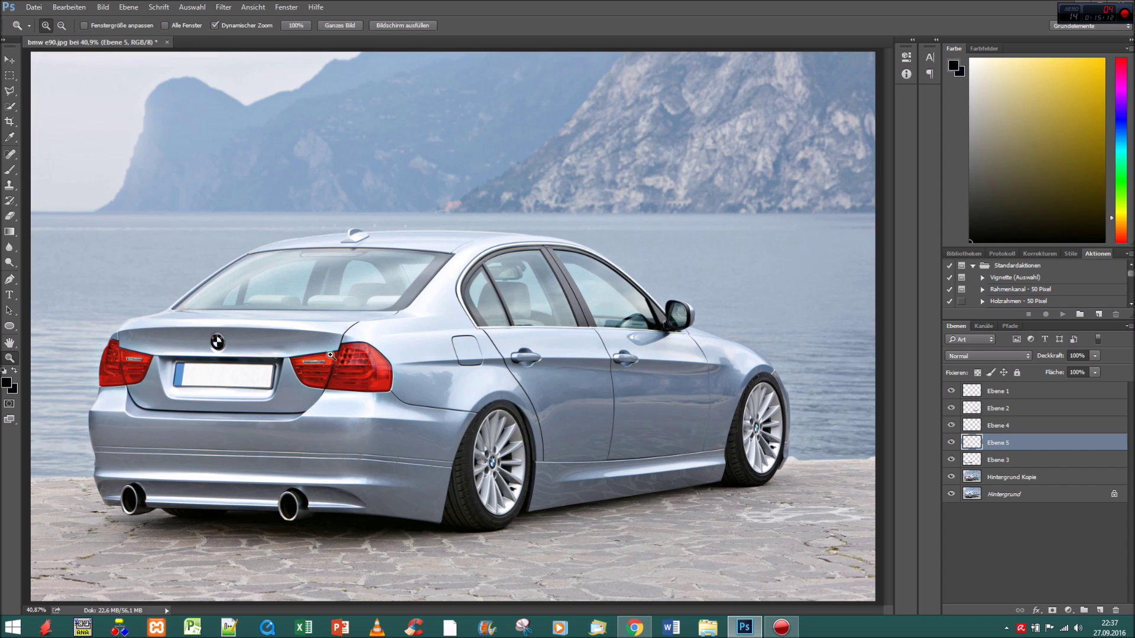
pyautogui.moveTo(324, 504); pyautogui.dragTo(490, 408)
pyautogui.hotkey('ctrl', 't')
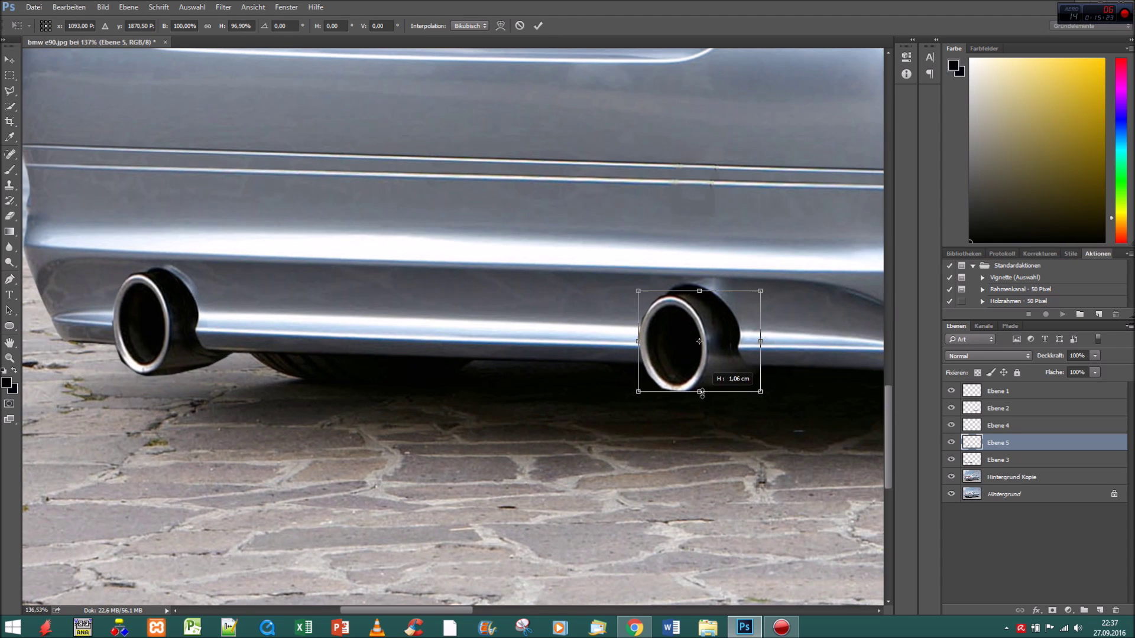
pyautogui.press('Return')
pyautogui.hotkey('alt', ']')
pyautogui.hotkey('ctrl', 't')
pyautogui.moveTo(170, 370); pyautogui.dragTo(172, 372)
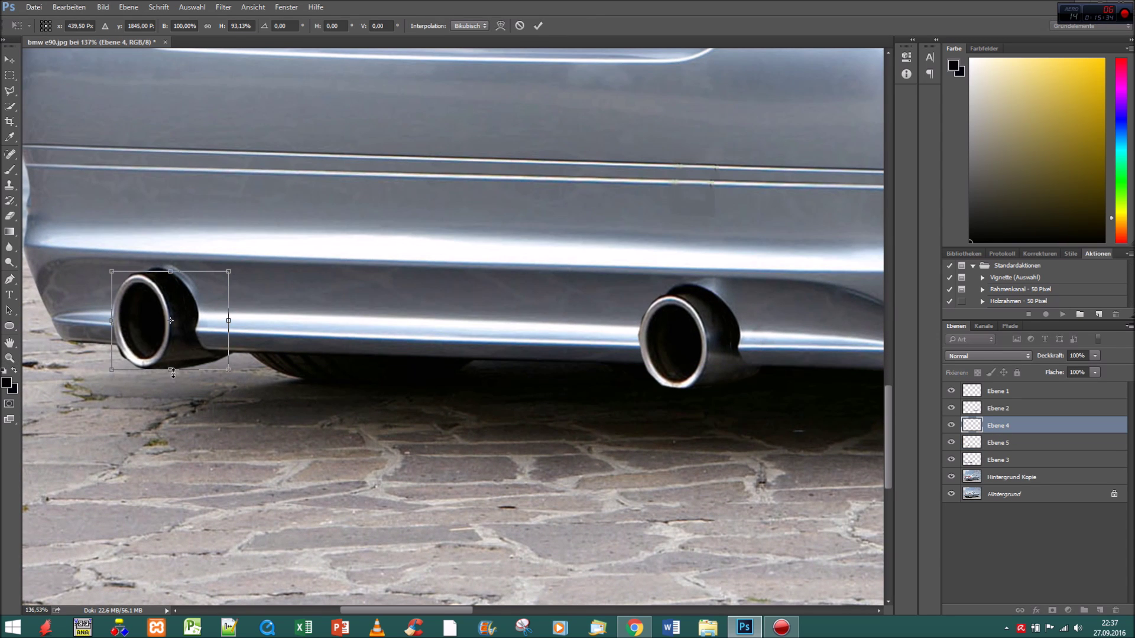
pyautogui.click(539, 26)
# Zoom in on the rear wheel and select the Hintergrund Kopie layer.
pyautogui.press('z')
pyautogui.hotkey('ctrl', '0')
pyautogui.moveTo(460, 441); pyautogui.dragTo(535, 403)
pyautogui.hotkey('alt', '[')
pyautogui.hotkey('alt', '[')
pyautogui.hotkey('alt', '[')
# Trace a Polygonal Lasso selection around the rear wheel rim.
pyautogui.press('l')
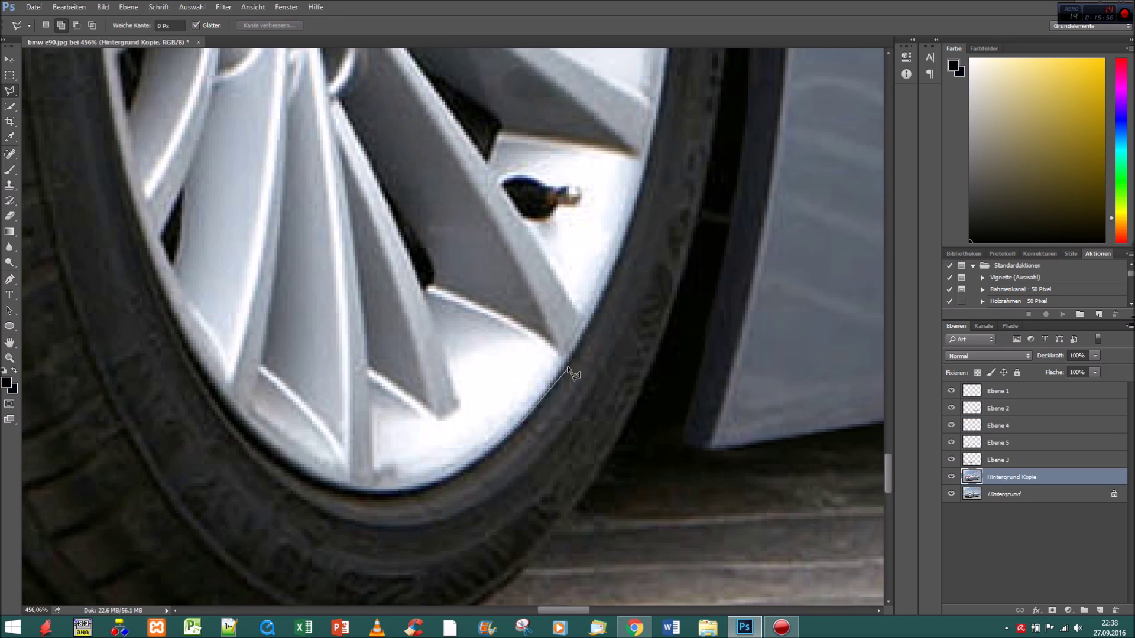
pyautogui.scroll(3, 650, 171)
pyautogui.scroll(3, 633, 215)
pyautogui.scroll(3, 639, 152)
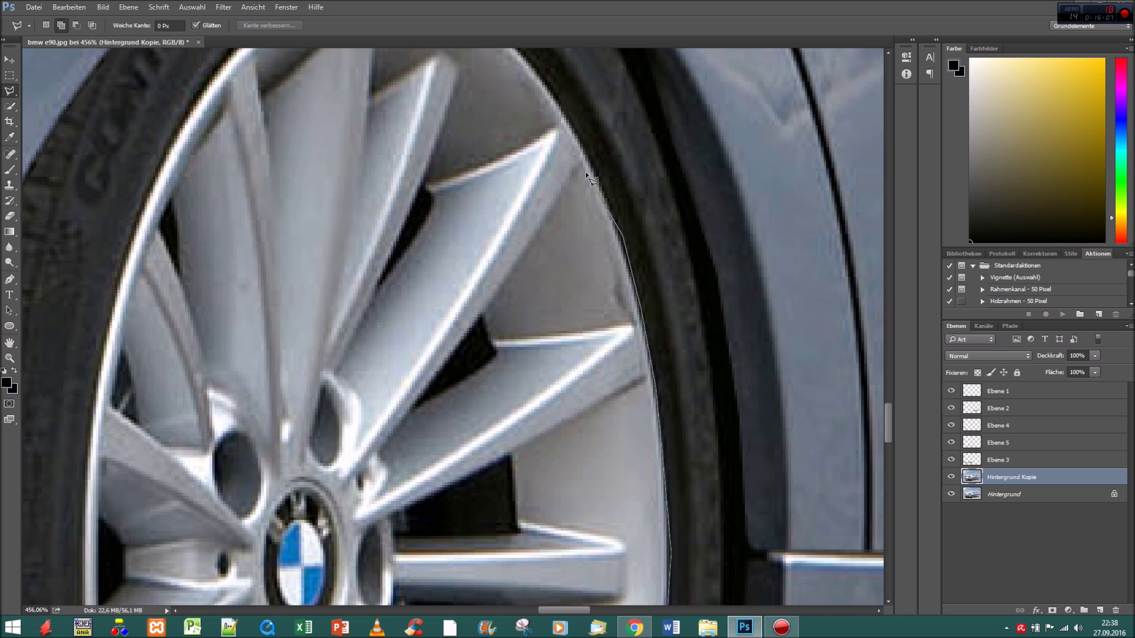
pyautogui.scroll(3, 624, 180)
pyautogui.scroll(-3, 384, 153)
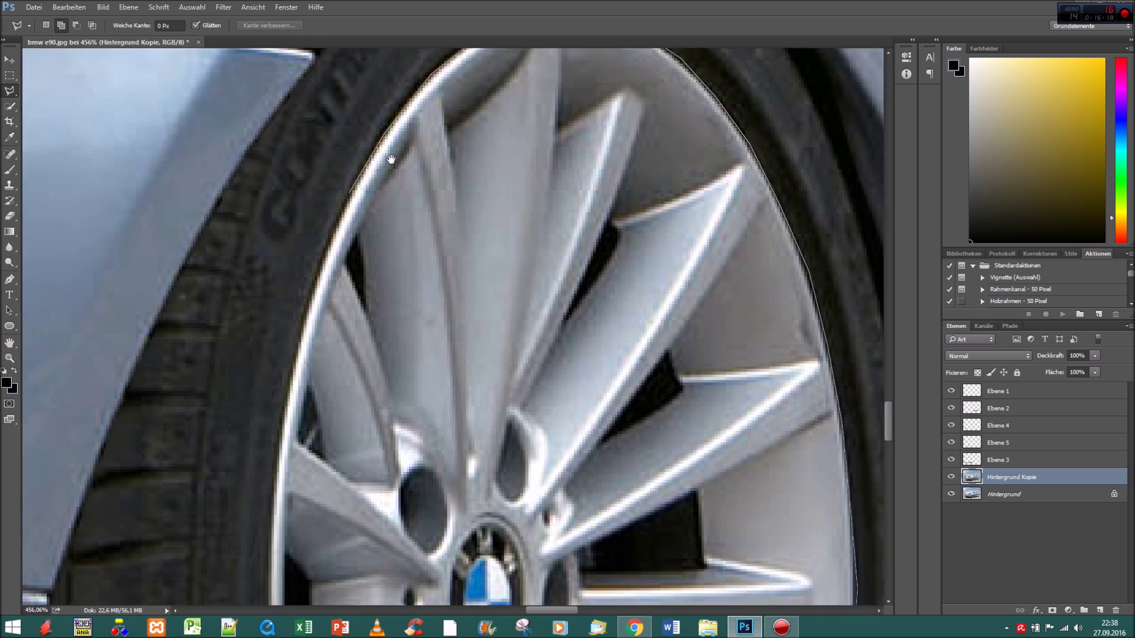
pyautogui.scroll(-3, 381, 237)
pyautogui.scroll(-3, 381, 277)
pyautogui.scroll(-3, 388, 451)
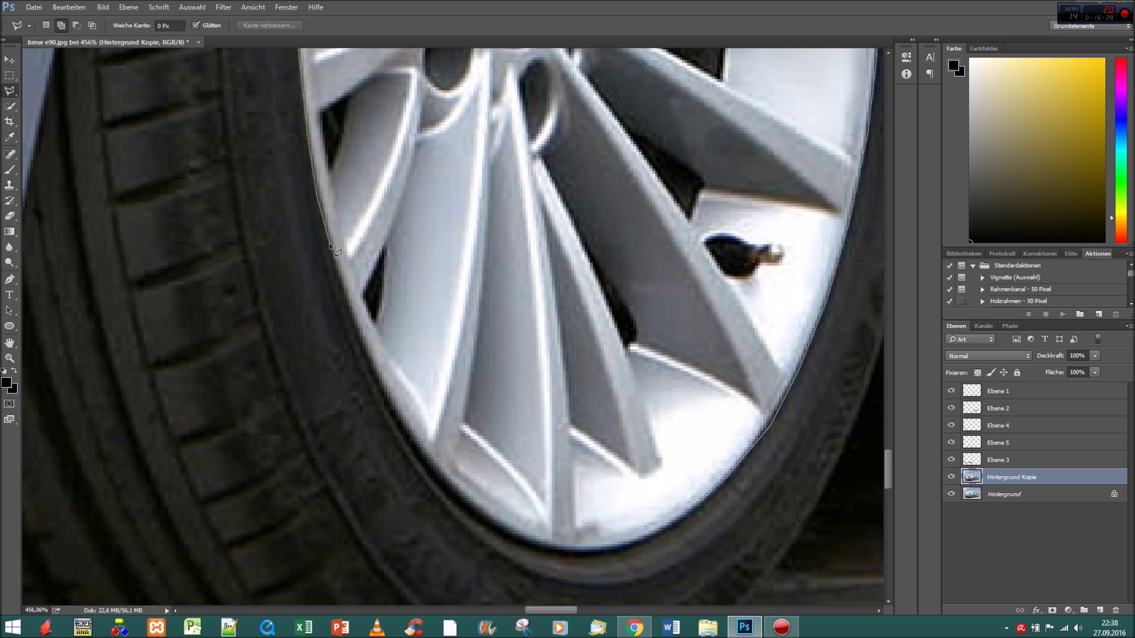
pyautogui.click(650, 550)
pyautogui.scroll(-3, 650, 550)
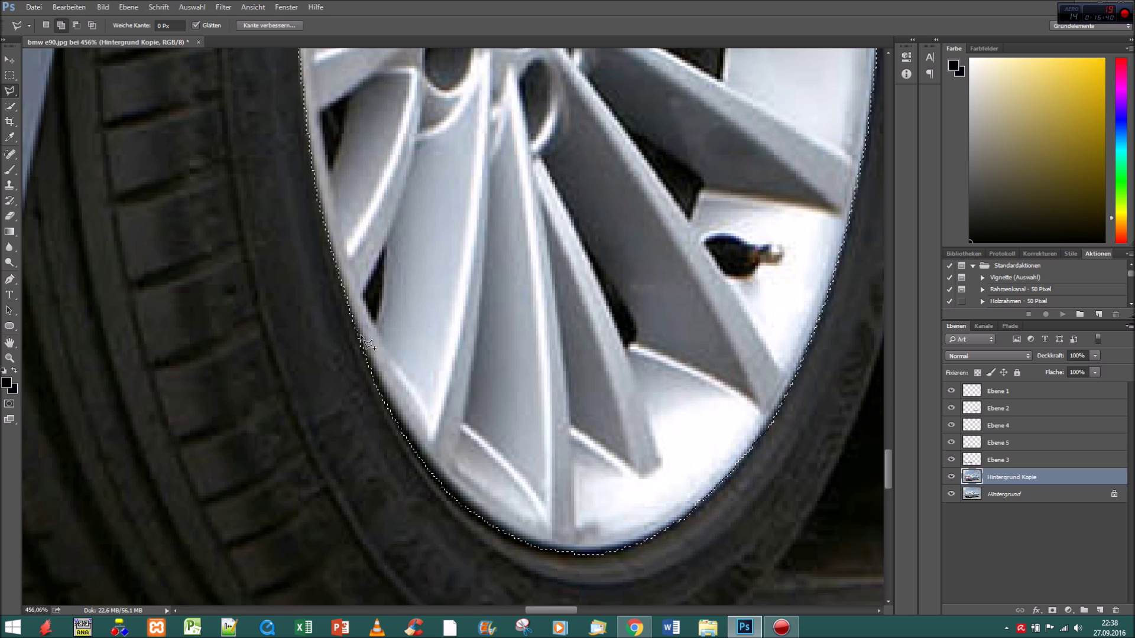
pyautogui.scroll(-3, 650, 550)
# Copy the rim to a new layer, enlarge it about 118% and tilt it slightly.
pyautogui.hotkey('ctrl', 'j')
pyautogui.hotkey('ctrl', 't')
pyautogui.moveTo(308, 97); pyautogui.dragTo(292, 61)
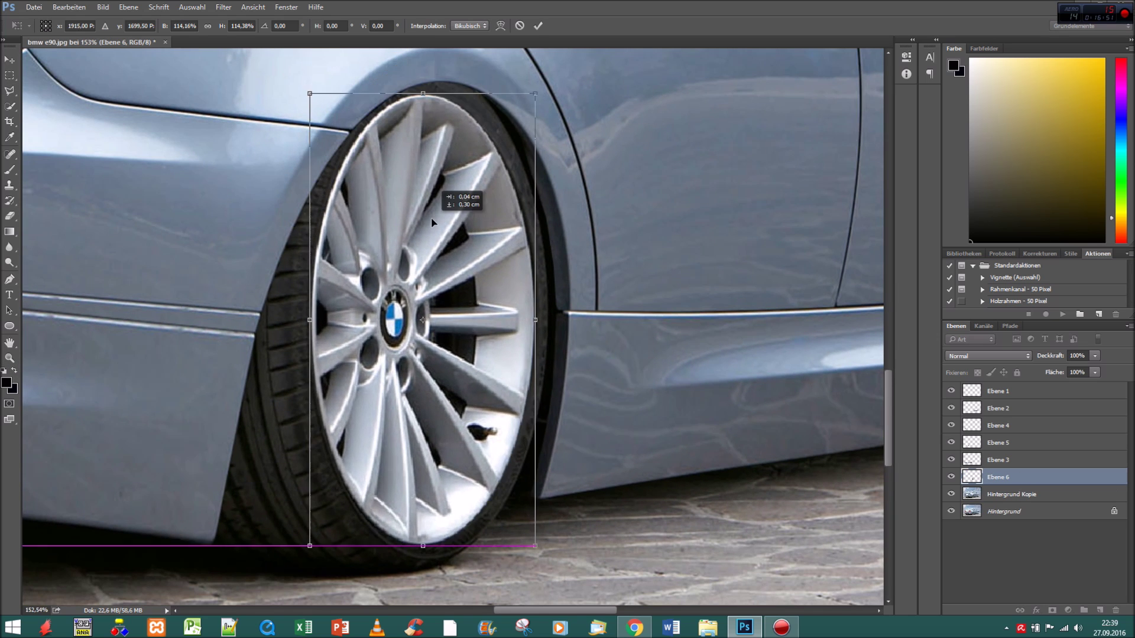
pyautogui.moveTo(427, 185); pyautogui.dragTo(437, 231)
pyautogui.moveTo(304, 88); pyautogui.dragTo(313, 84)
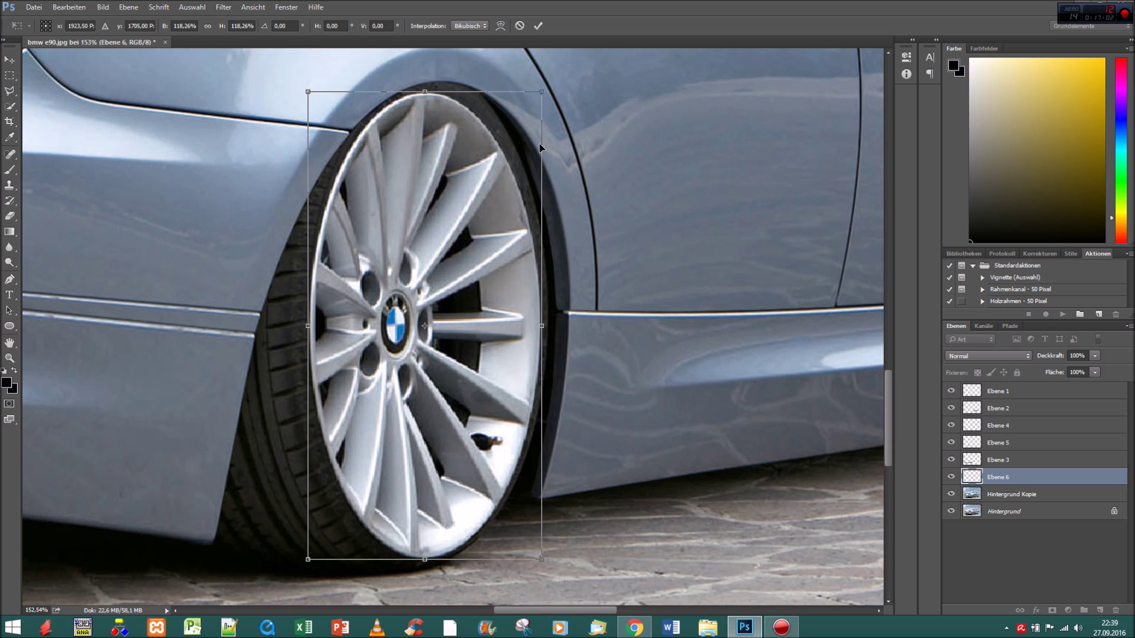
pyautogui.moveTo(598, 98); pyautogui.dragTo(596, 104)
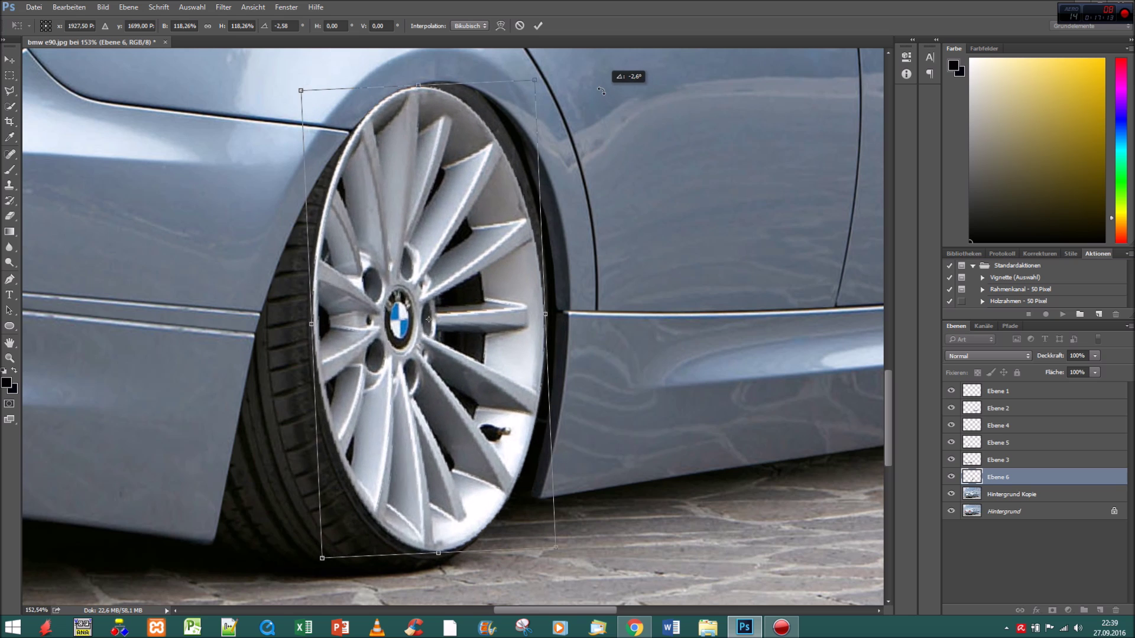
pyautogui.press('Return')
# Zoom in closely on the front wheel.
pyautogui.press('z')
pyautogui.hotkey('ctrl', '0')
pyautogui.moveTo(823, 437); pyautogui.dragTo(372, 334)
# Trace a Polygonal Lasso selection around the front wheel rim.
pyautogui.press('l')
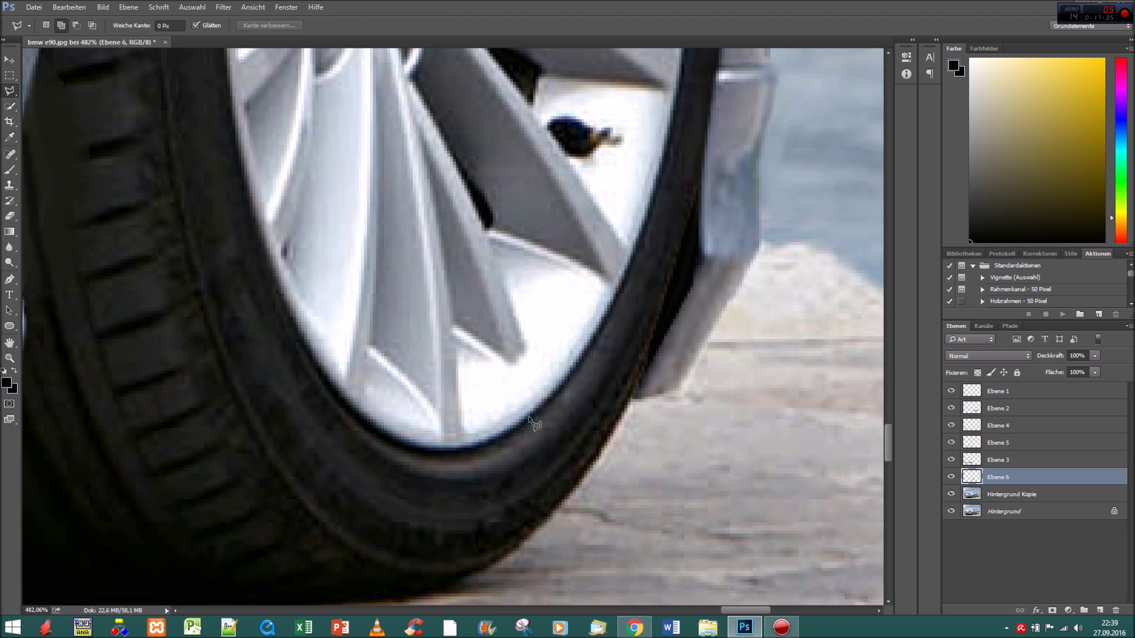
pyautogui.moveTo(635, 259); pyautogui.dragTo(579, 357)
pyautogui.scroll(5, 608, 159)
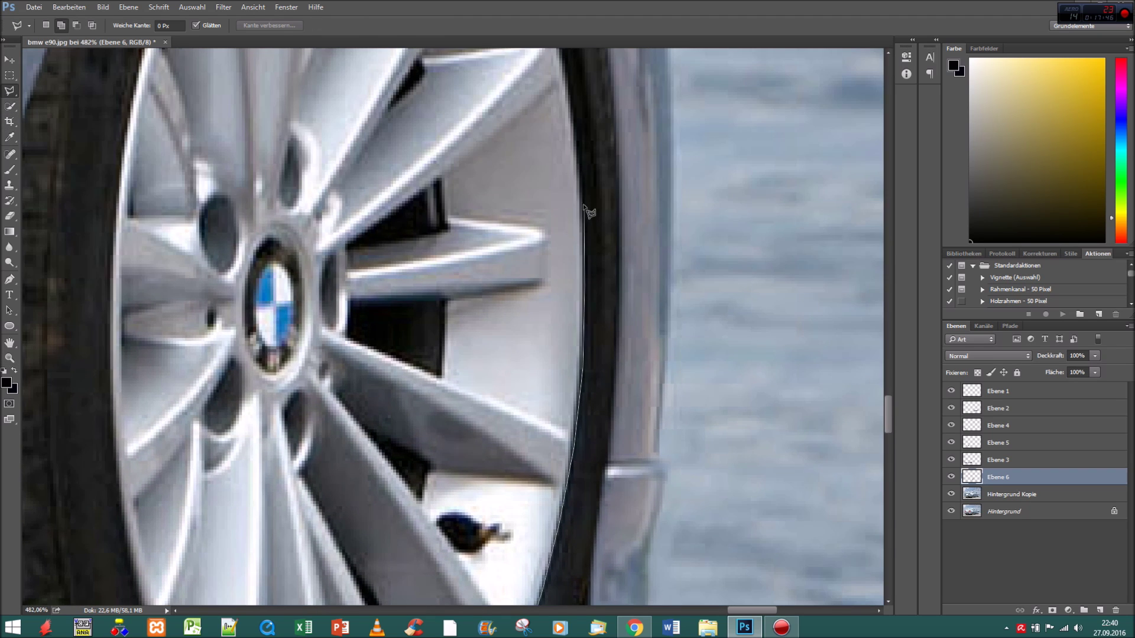
pyautogui.scroll(3, 609, 207)
pyautogui.scroll(5, 609, 266)
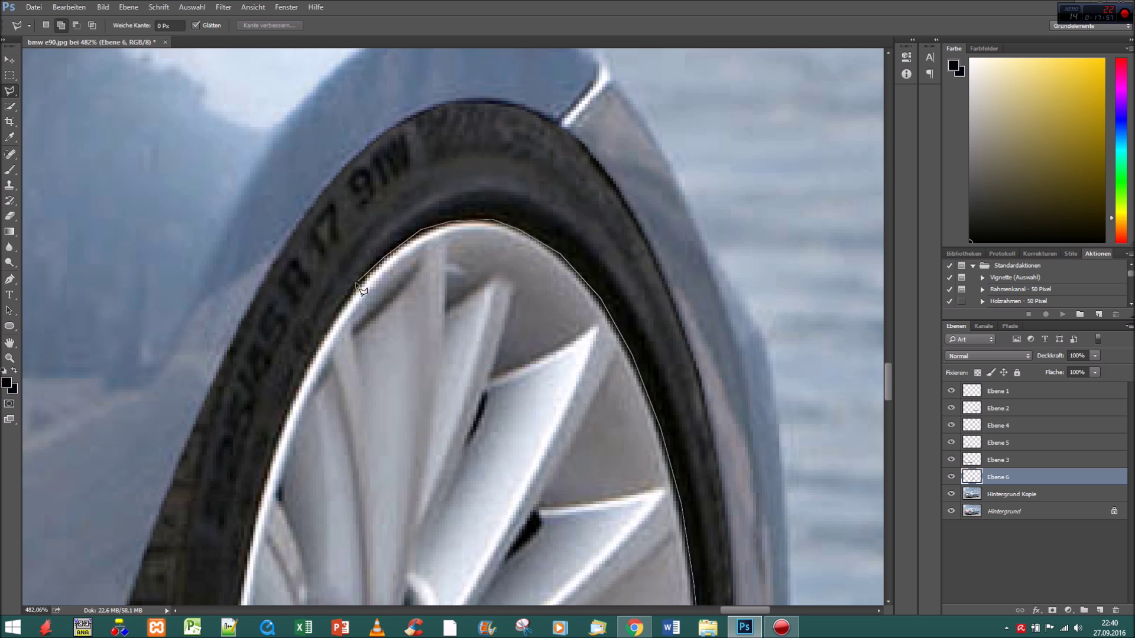
pyautogui.moveTo(302, 390); pyautogui.dragTo(396, 172)
pyautogui.scroll(-5, 374, 389)
pyautogui.scroll(-1, 355, 355)
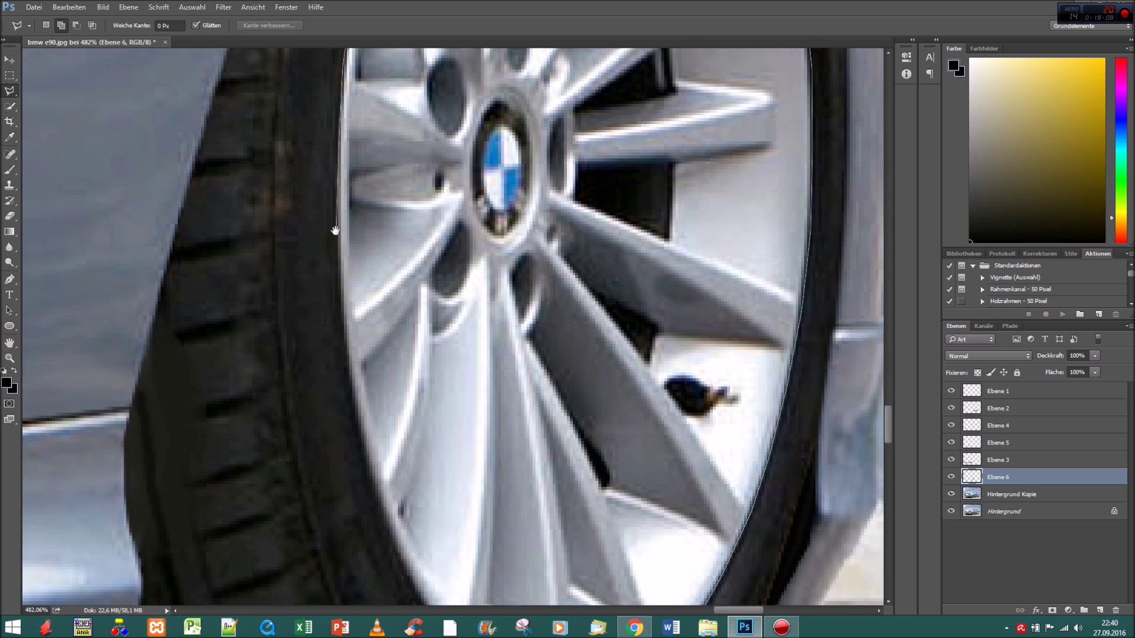
pyautogui.scroll(-5, 312, 317)
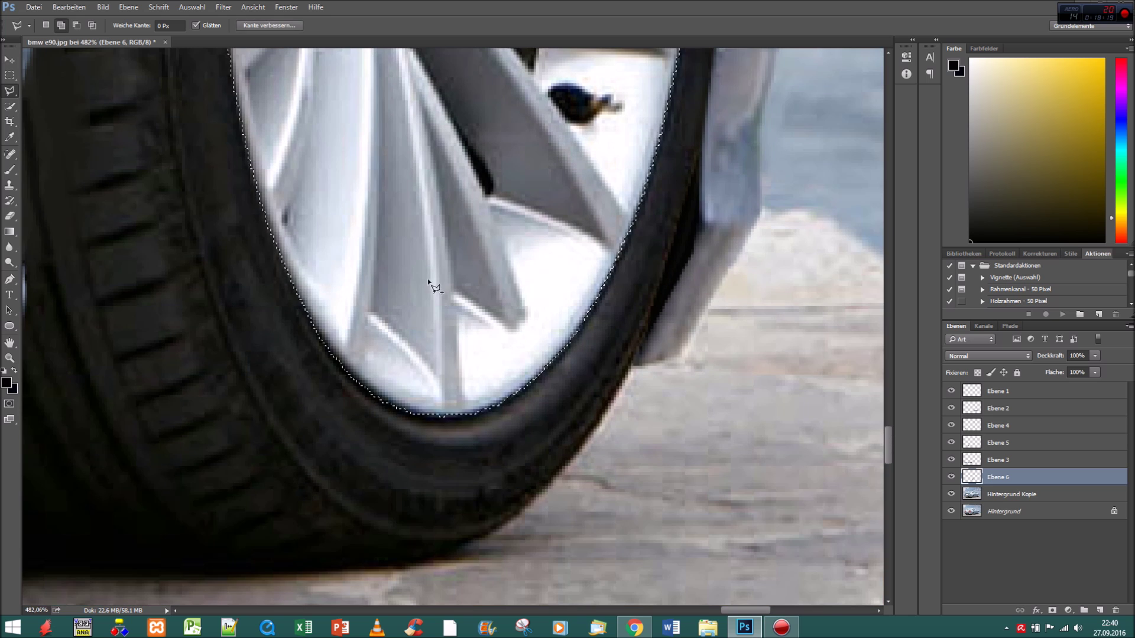
pyautogui.scroll(-5, 413, 372)
pyautogui.scroll(-3, 413, 372)
# Copy the front rim to its own layer and enlarge it to fill the tyre.
pyautogui.hotkey('ctrl', 'j')
pyautogui.hotkey('ctrl', 't')
pyautogui.moveTo(425, 198)
pyautogui.mouseDown()
pyautogui.moveTo(385, 163)
pyautogui.moveTo(403, 165)
pyautogui.mouseUp()
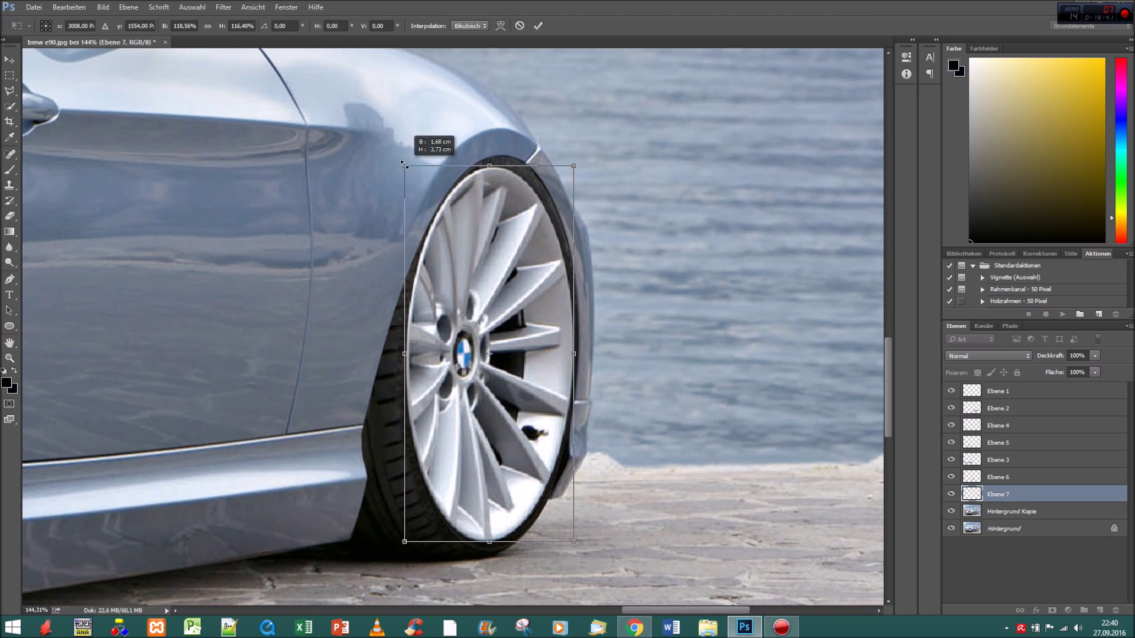
pyautogui.press('Return')
# Zoom in on the left tail light.
pyautogui.press('z')
pyautogui.hotkey('ctrl', '0')
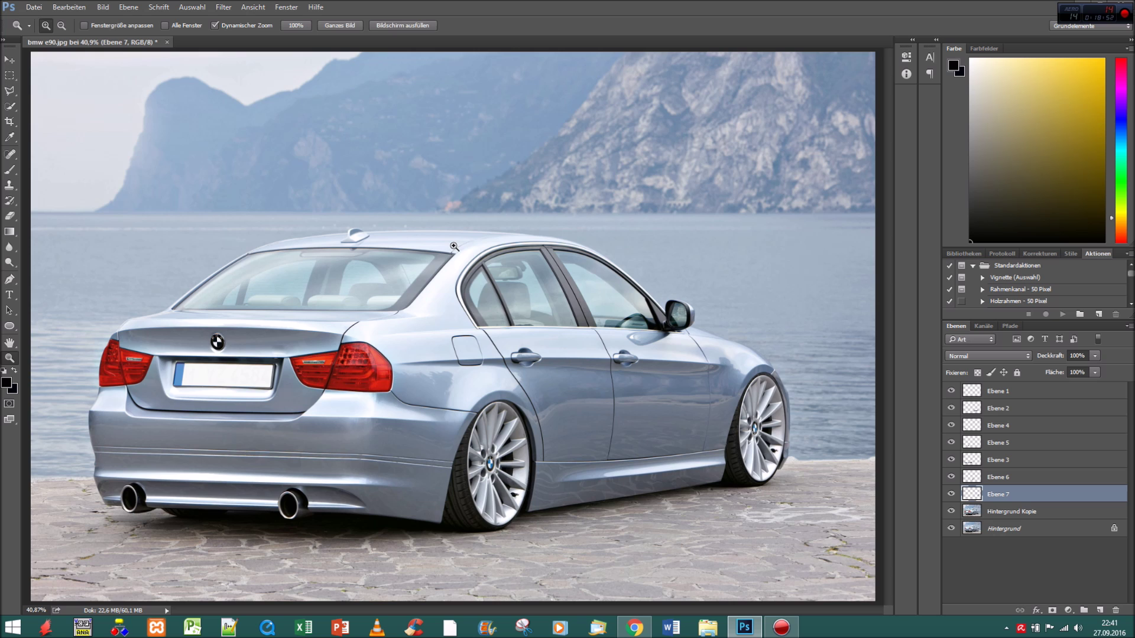
pyautogui.moveTo(301, 364); pyautogui.dragTo(594, 304)
pyautogui.press('l')
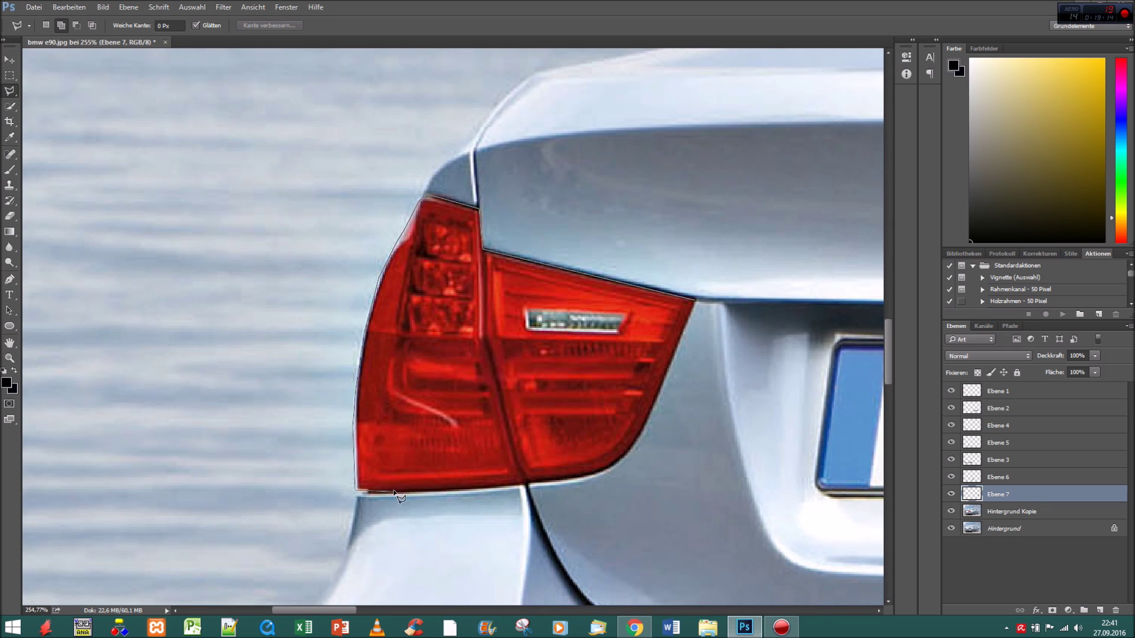
# Select both tail lights with the Polygonal Lasso.
pyautogui.click(695, 302)
pyautogui.hscroll(5, 710, 384)
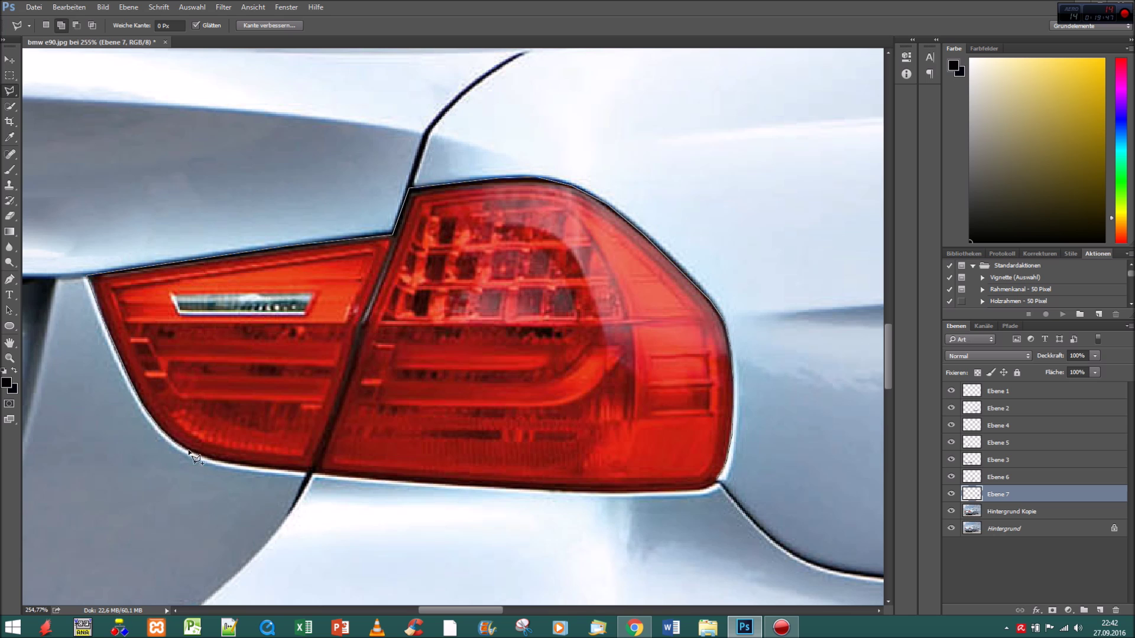
pyautogui.click(711, 492)
pyautogui.press('z')
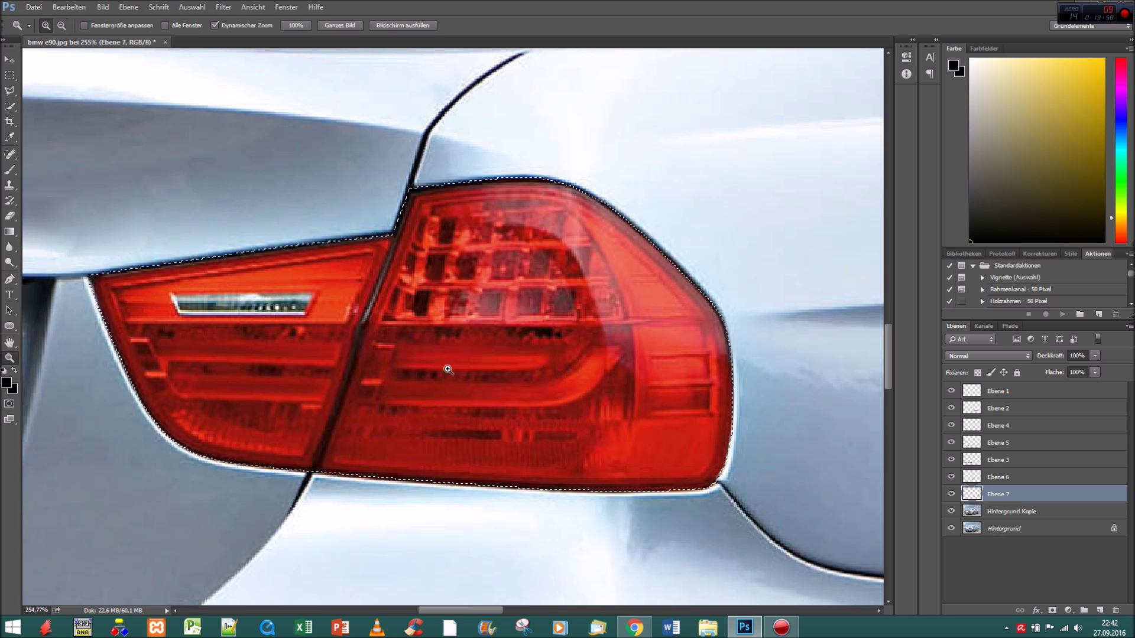
pyautogui.hotkey('ctrl', '0')
# Lower Helligkeit in Farbton/Sättigung to darken the tail lights, then deselect.
pyautogui.click(103, 7)
pyautogui.click(283, 98)
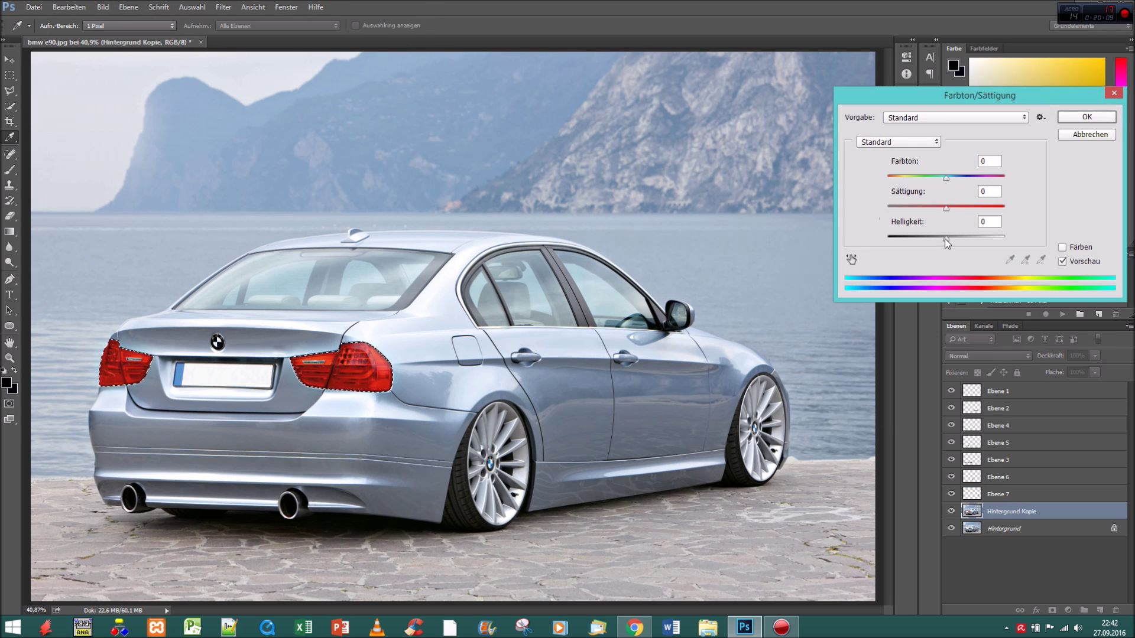
pyautogui.moveTo(946, 241); pyautogui.dragTo(911, 240)
pyautogui.click(1085, 114)
pyautogui.hotkey('ctrl', 'd')
pyautogui.moveTo(164, 292); pyautogui.dragTo(248, 292)
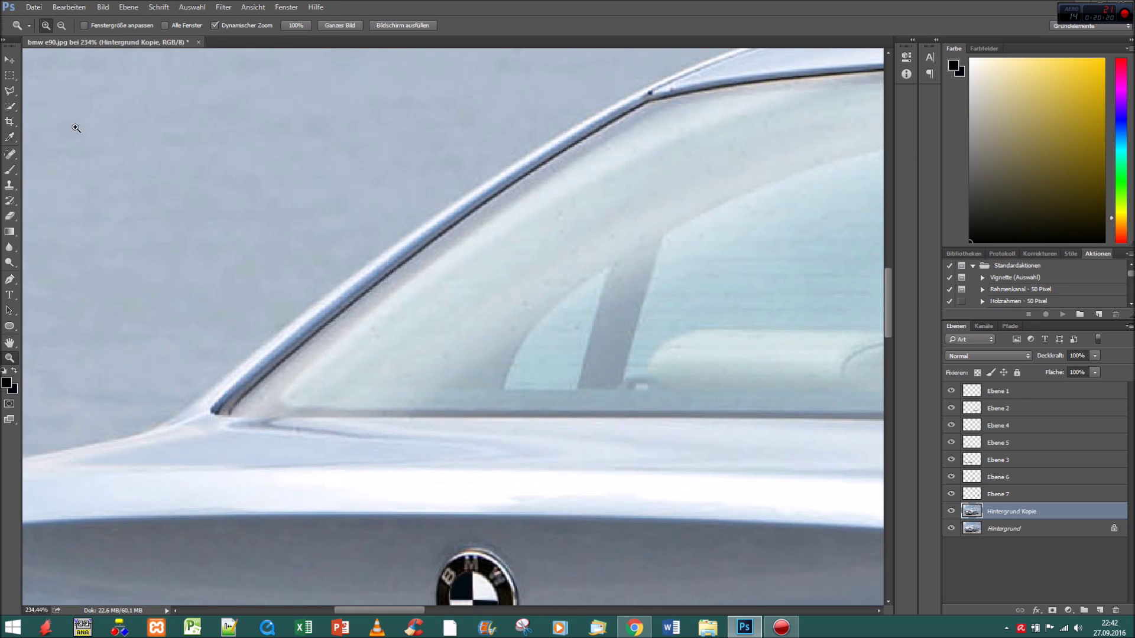
# Outline the rear window with the Polygonal Lasso.
pyautogui.press('l')
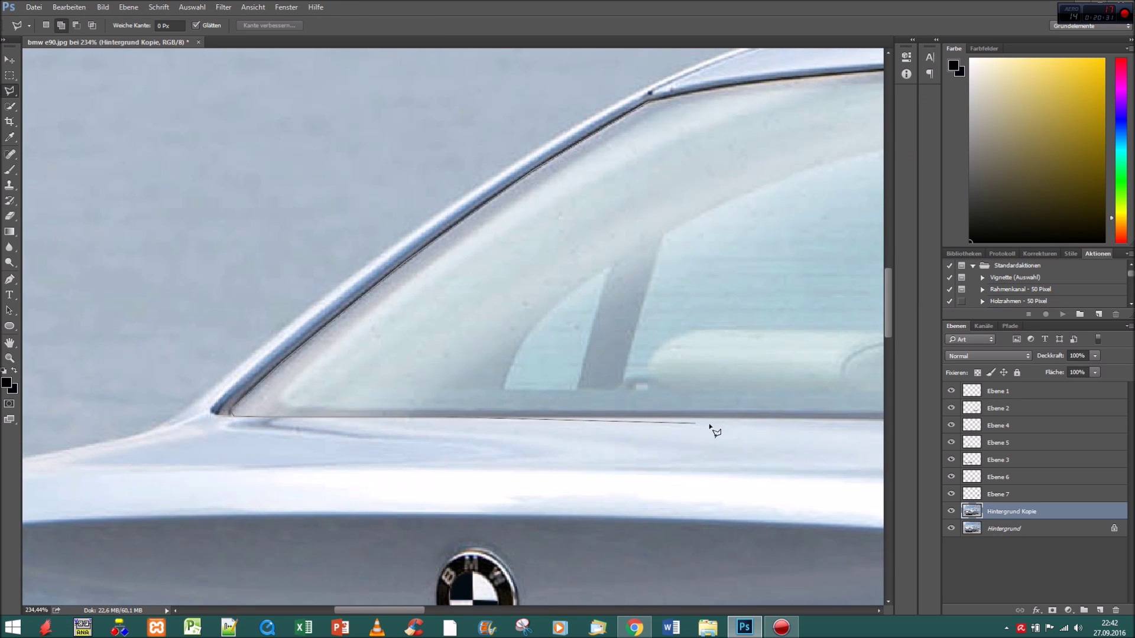
pyautogui.hscroll(8, 627, 408)
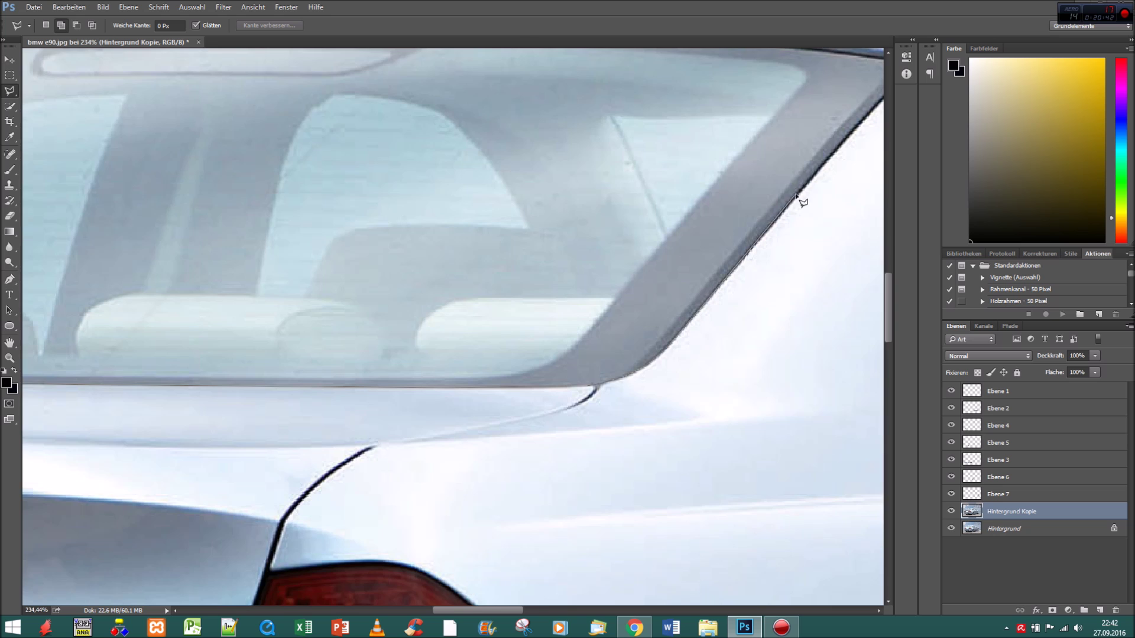
pyautogui.scroll(3, 798, 198)
pyautogui.hscroll(4, 668, 243)
pyautogui.hscroll(-5, 498, 214)
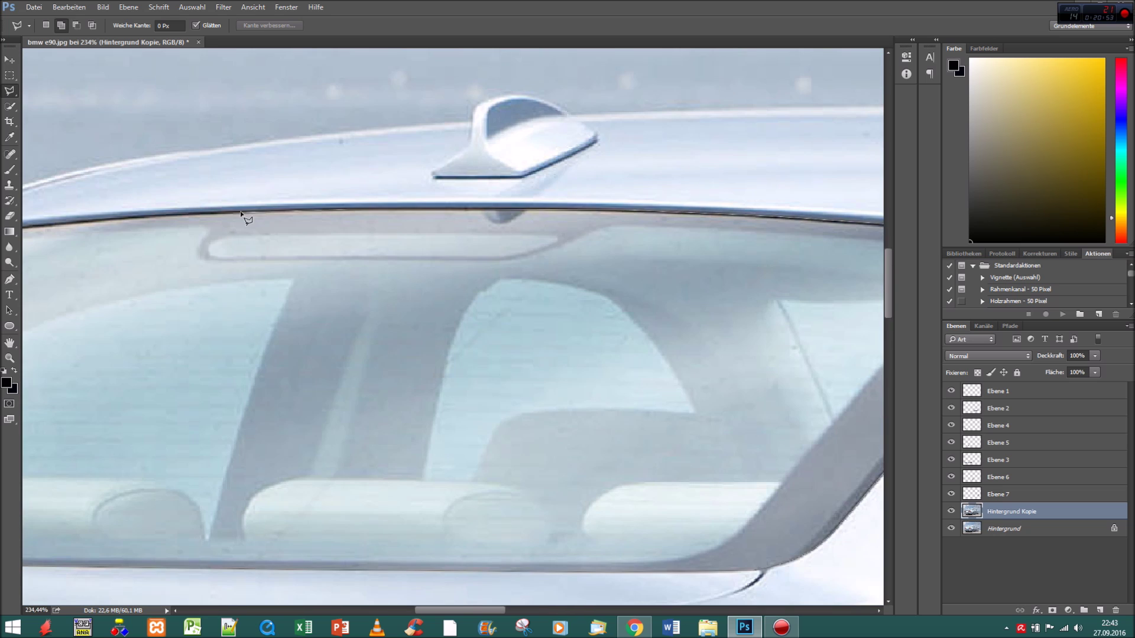
pyautogui.hscroll(-5, 354, 219)
pyautogui.doubleClick(441, 217)
# Add the side windows to the Polygonal Lasso selection.
pyautogui.scroll(-3, 438, 384)
pyautogui.hscroll(3, 449, 425)
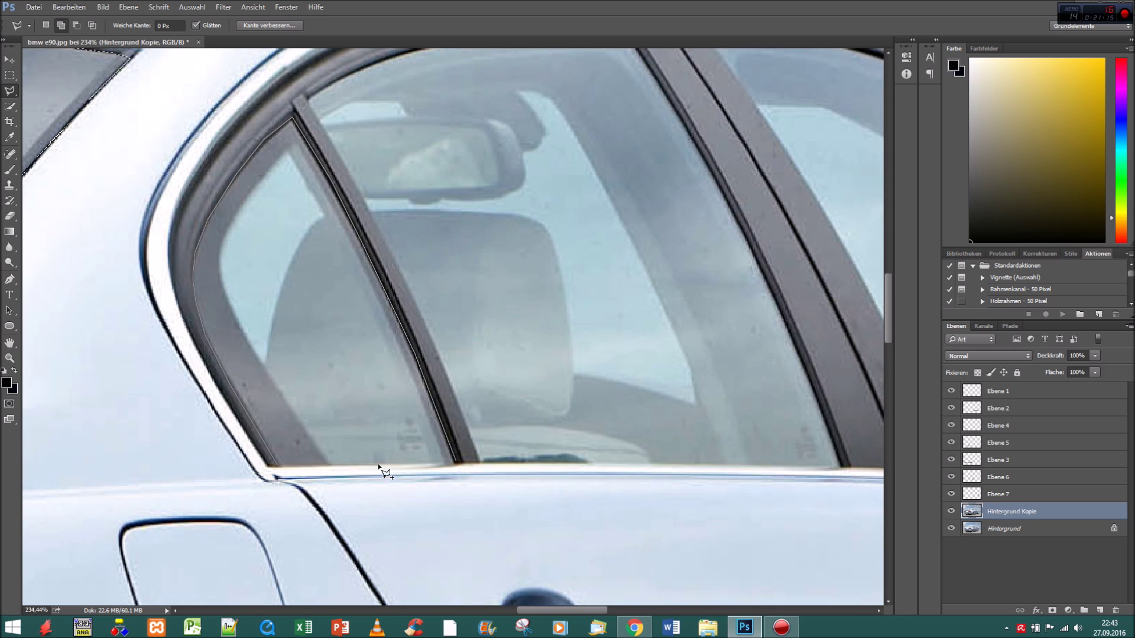
pyautogui.scroll(3, 329, 226)
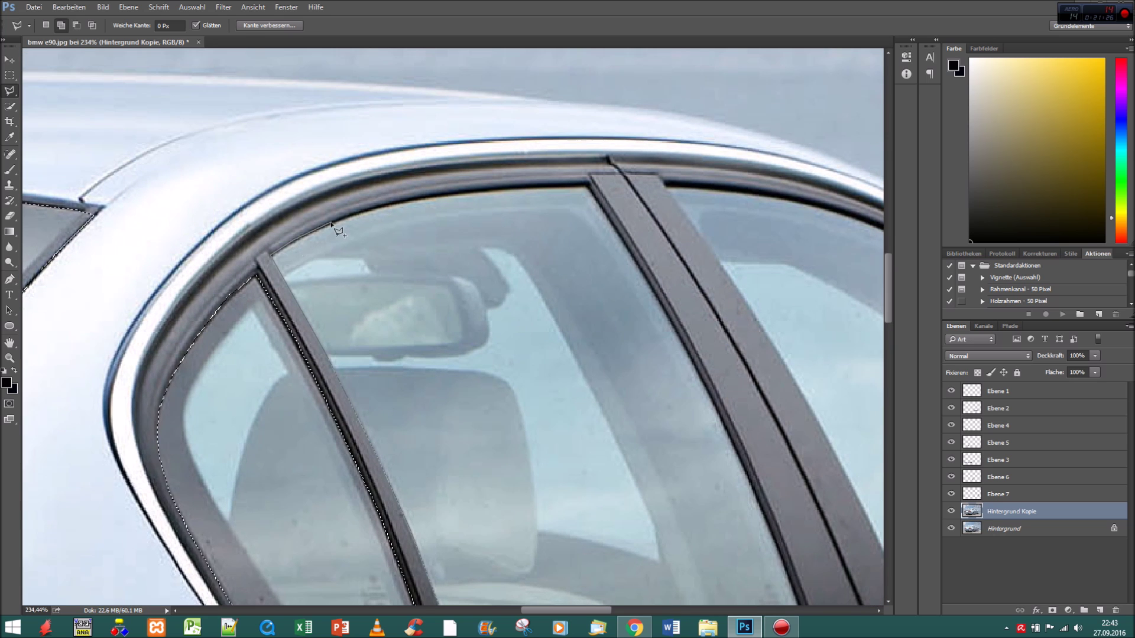
pyautogui.scroll(-4, 718, 403)
pyautogui.hscroll(3, 631, 359)
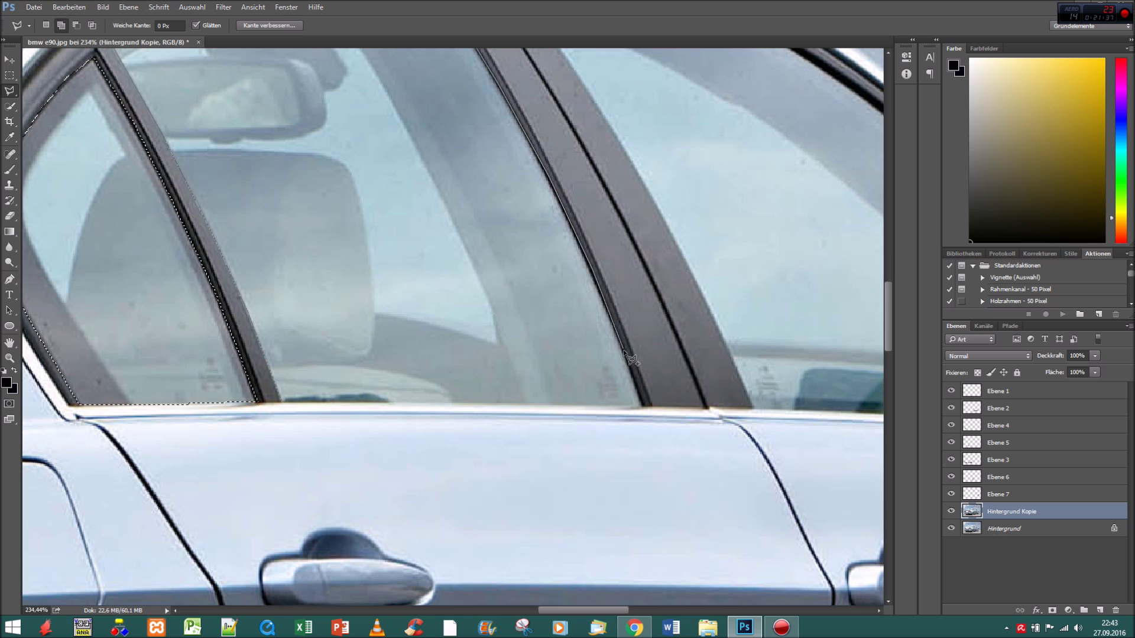
pyautogui.hscroll(5, 296, 396)
pyautogui.scroll(1, 313, 355)
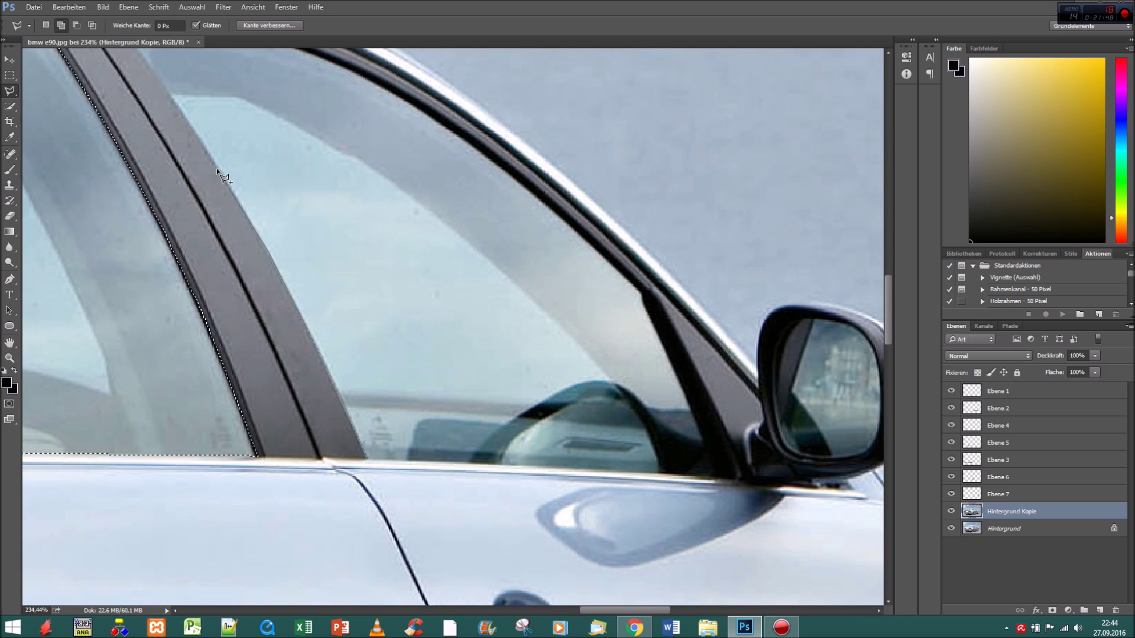
pyautogui.hscroll(-3, 236, 166)
pyautogui.scroll(2, 278, 154)
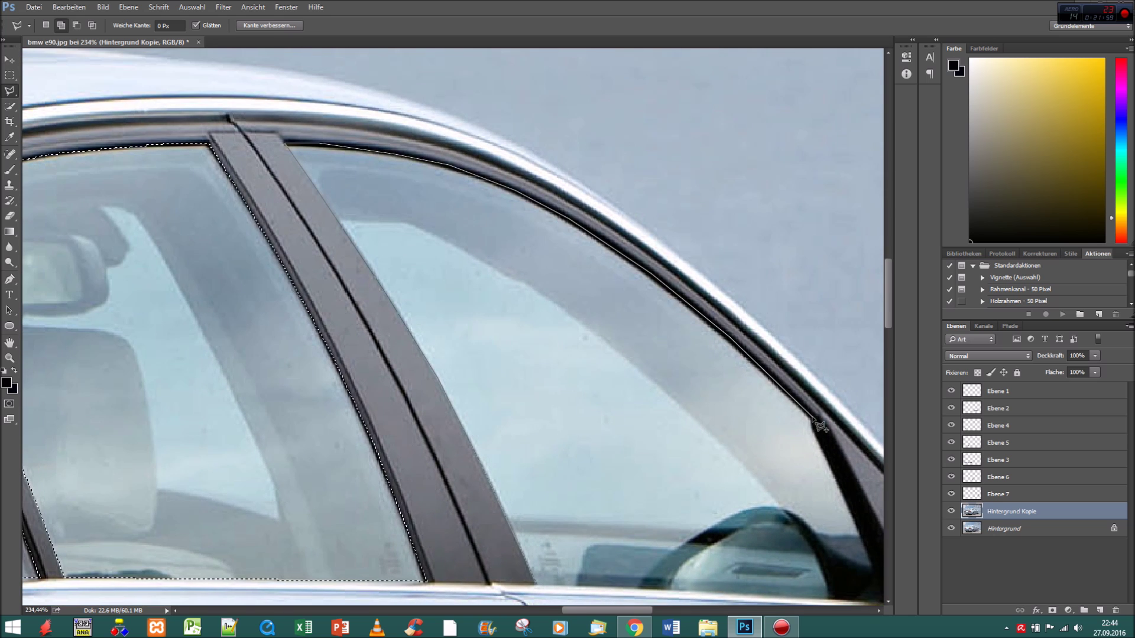
pyautogui.click(813, 417)
pyautogui.scroll(-4, 813, 416)
pyautogui.hscroll(4, 813, 416)
pyautogui.doubleClick(440, 378)
# Lower Helligkeit in Farbton/Sättigung to tint the windows dark, then deselect.
pyautogui.hotkey('ctrl', '0')
pyautogui.click(103, 7)
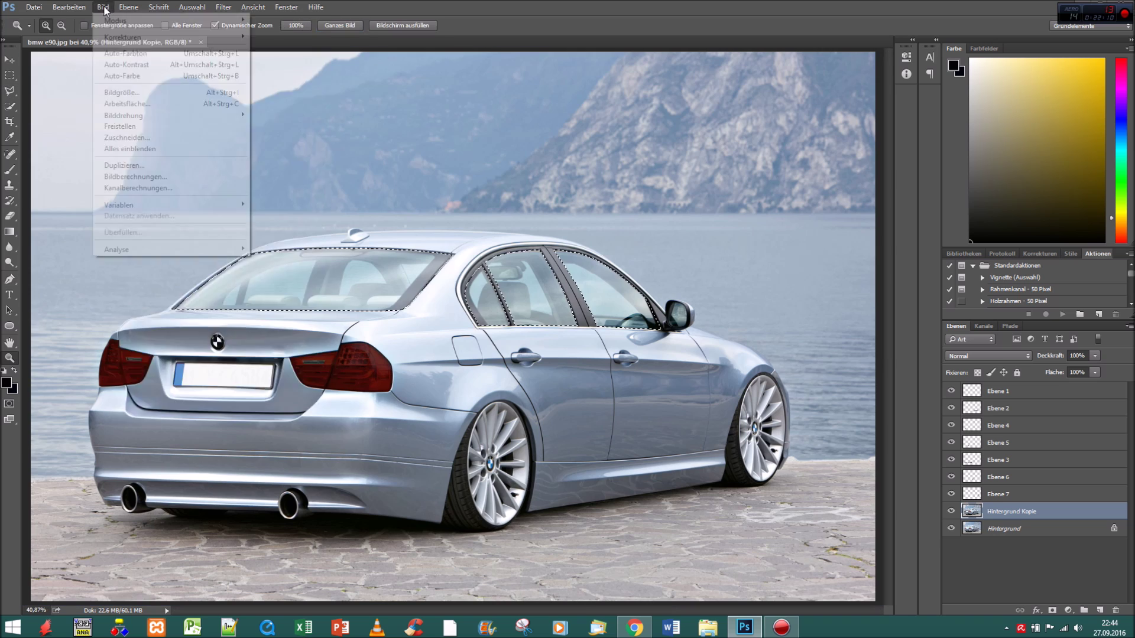
pyautogui.click(296, 103)
pyautogui.moveTo(946, 238); pyautogui.dragTo(902, 239)
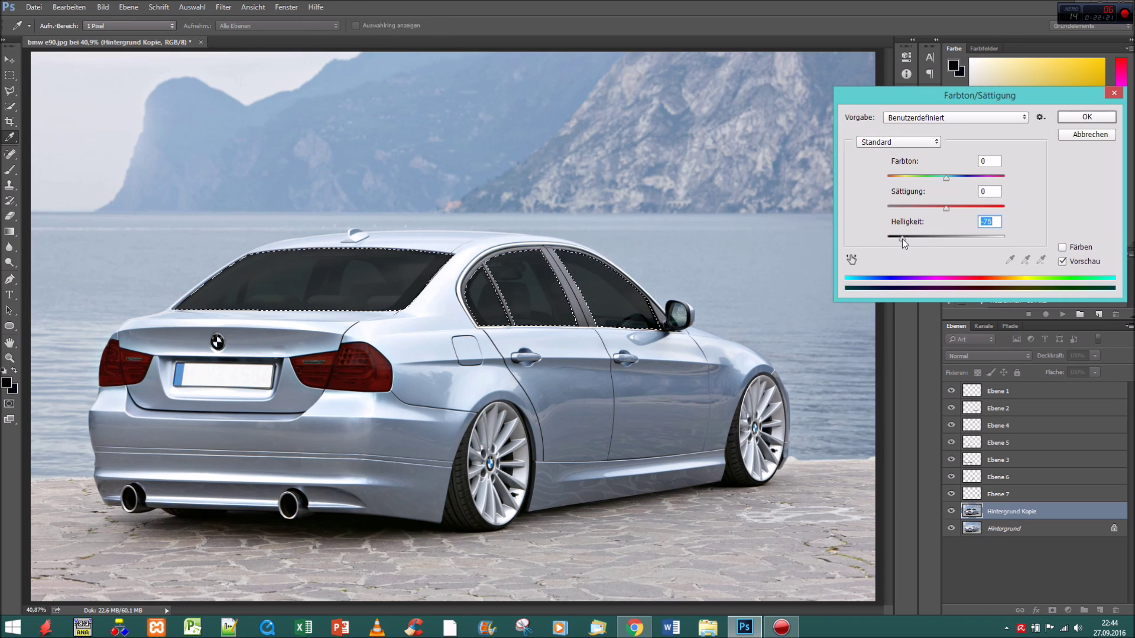
pyautogui.press('Return')
pyautogui.hotkey('ctrl', 'd')
pyautogui.press('z')
pyautogui.moveTo(176, 379); pyautogui.dragTo(296, 382)
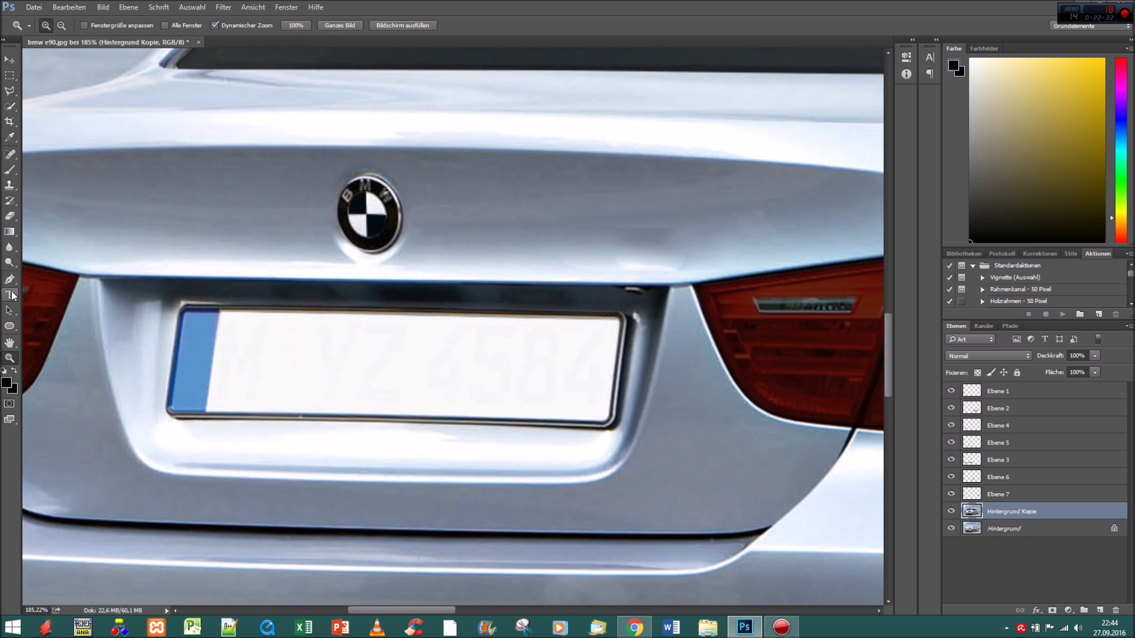
# Add handwritten-style text on the licence plate, then scale and tilt it to fit.
pyautogui.press('t')
pyautogui.click(235, 26)
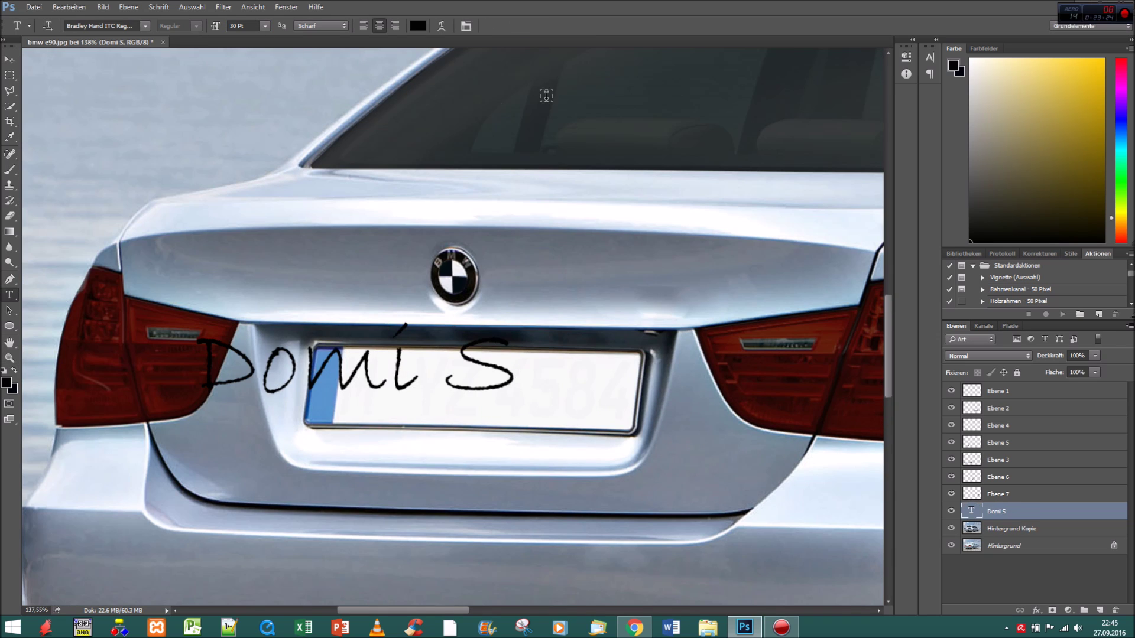
pyautogui.hotkey('ctrl', 't')
pyautogui.moveTo(316, 322)
pyautogui.mouseDown()
pyautogui.moveTo(353, 332)
pyautogui.moveTo(346, 349)
pyautogui.mouseUp()
pyautogui.moveTo(716, 373); pyautogui.dragTo(719, 394)
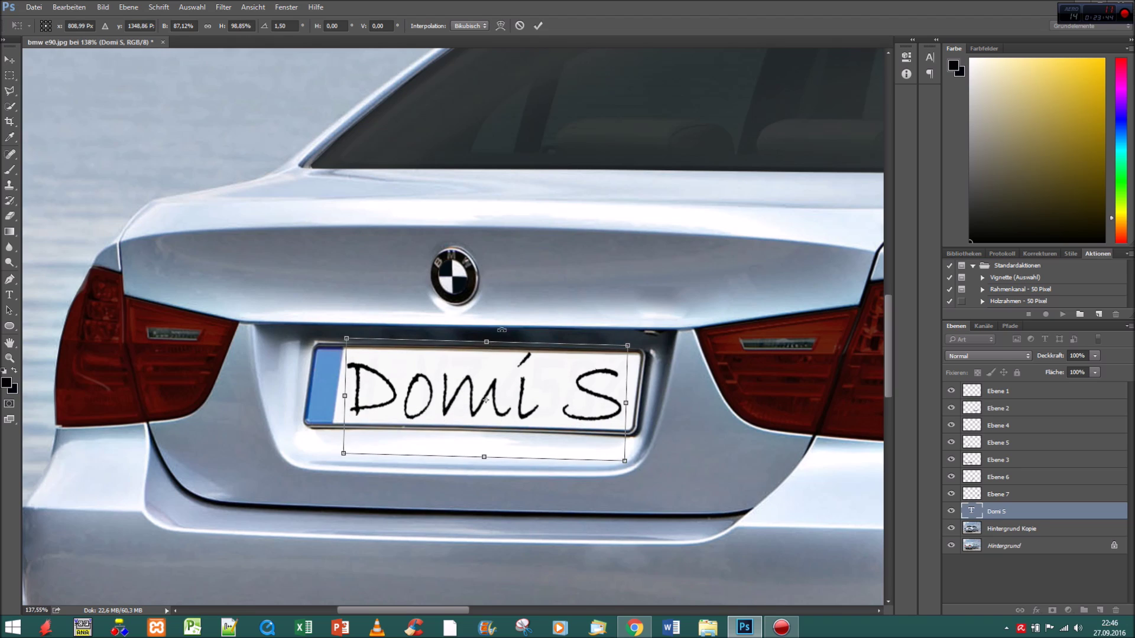